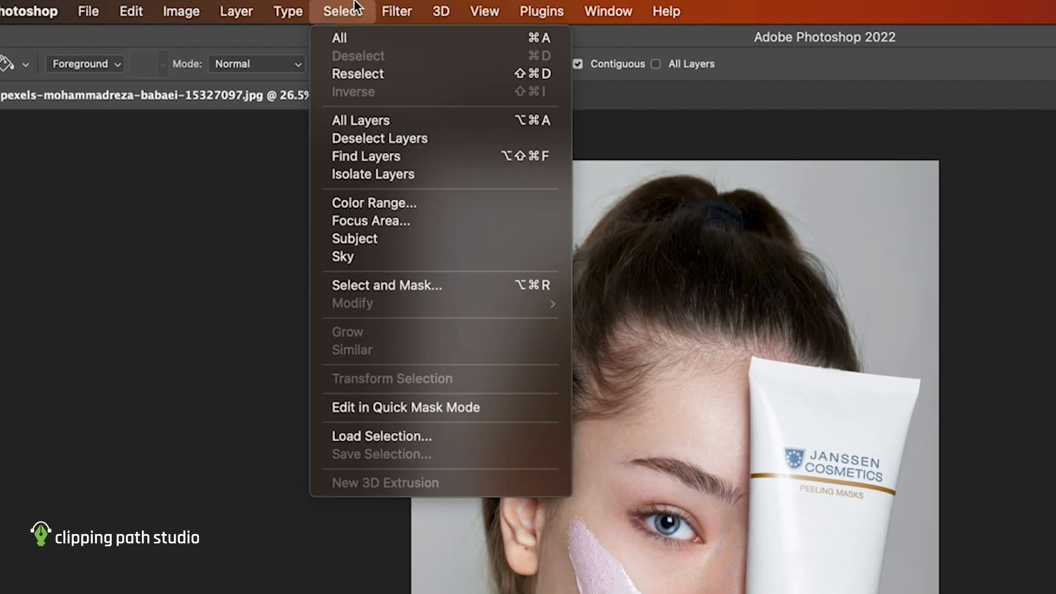
- Mask Layer 0 copy to the automatically selected subject and add an empty layer directly above Layer 0
{"action": "left_click", "coordinate": [349, 239]}
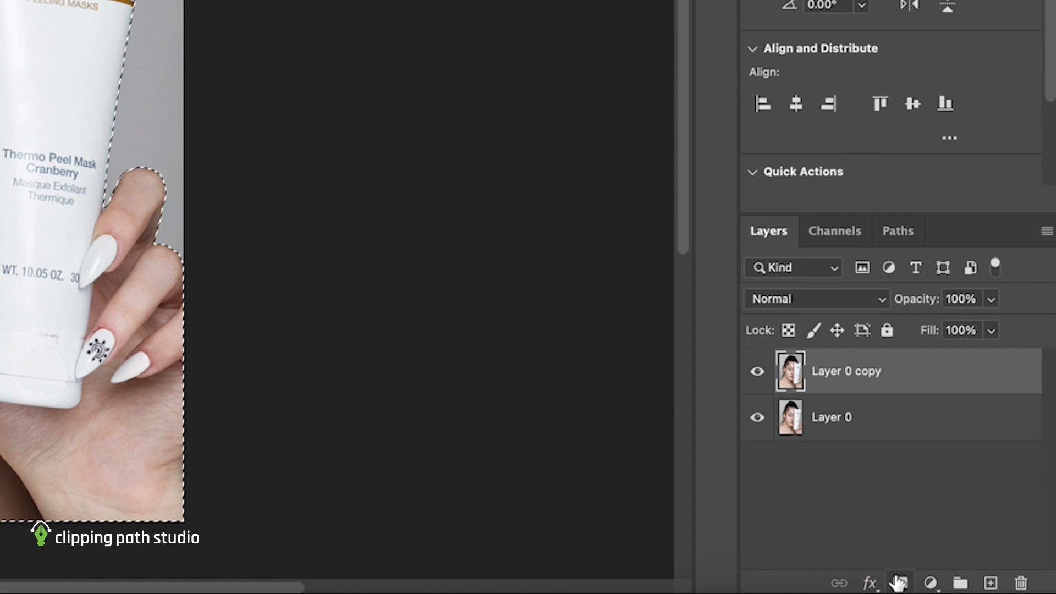
{"action": "left_click", "coordinate": [899, 582]}
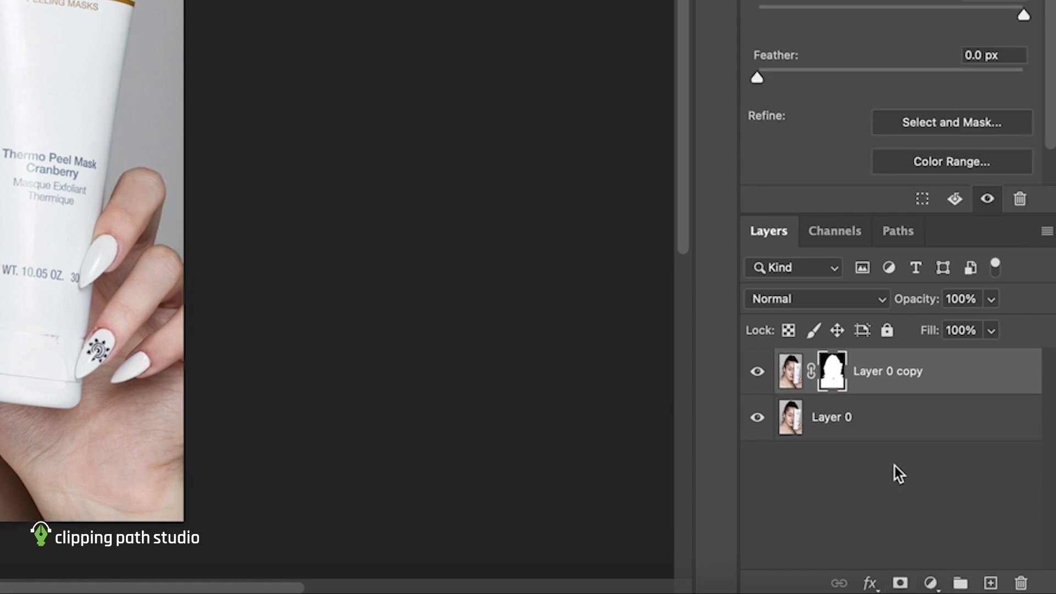
{"action": "left_click", "coordinate": [899, 432]}
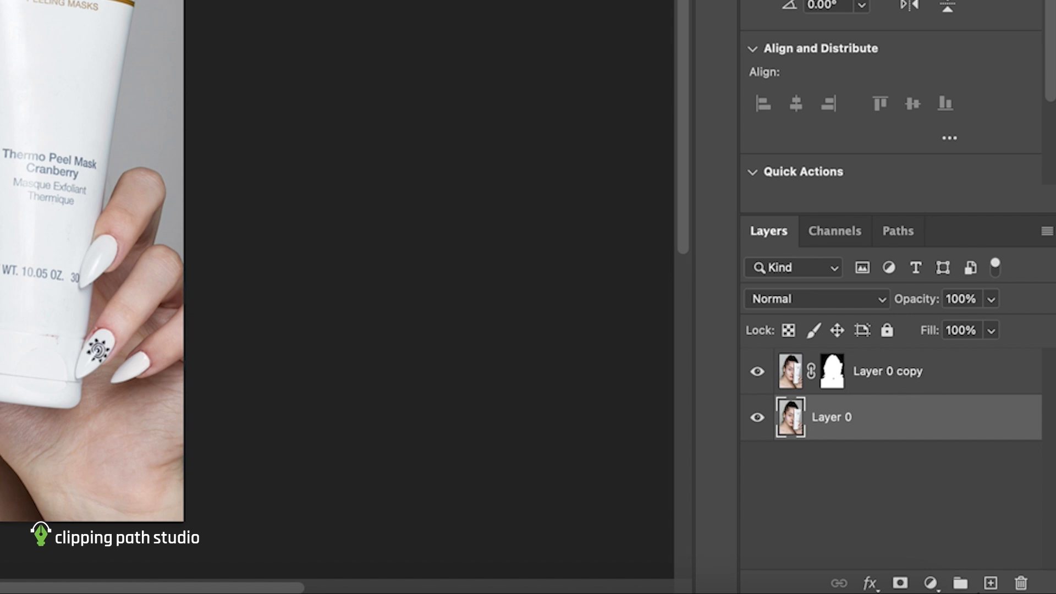
{"action": "left_click", "coordinate": [990, 583]}
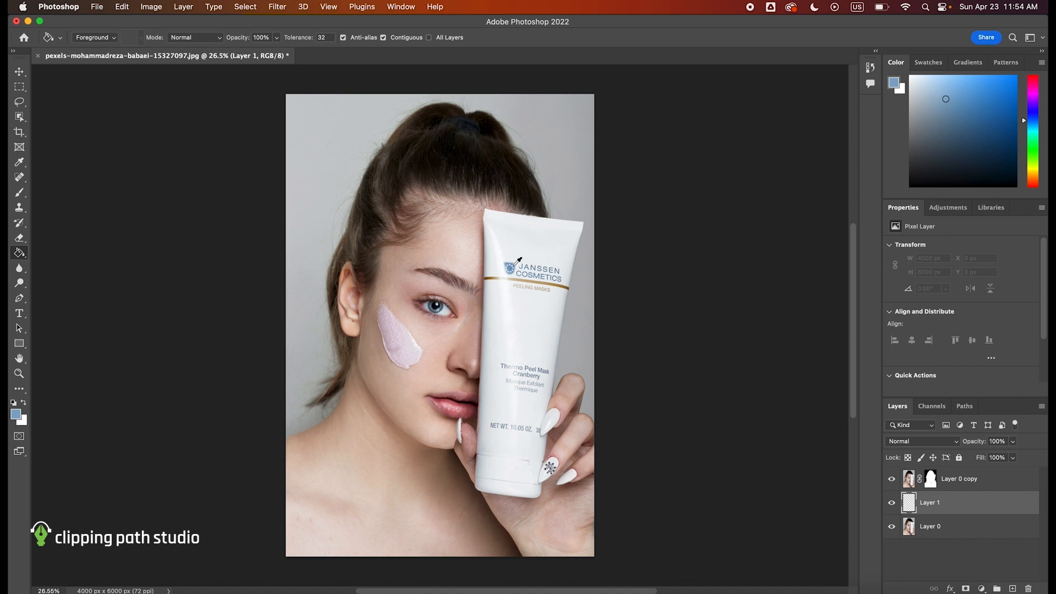
- Fill the empty Layer 1 with a muted blue sampled from the tube's logo area using the Paint Bucket tool
{"action": "left_click", "coordinate": [516, 264], "text": "alt"}
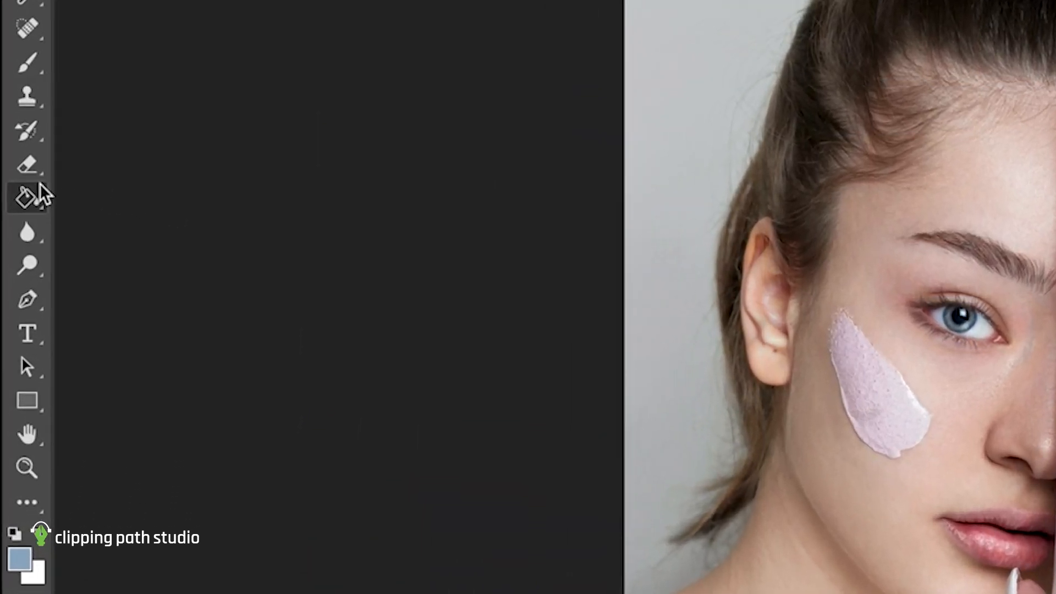
{"action": "right_click", "coordinate": [29, 223]}
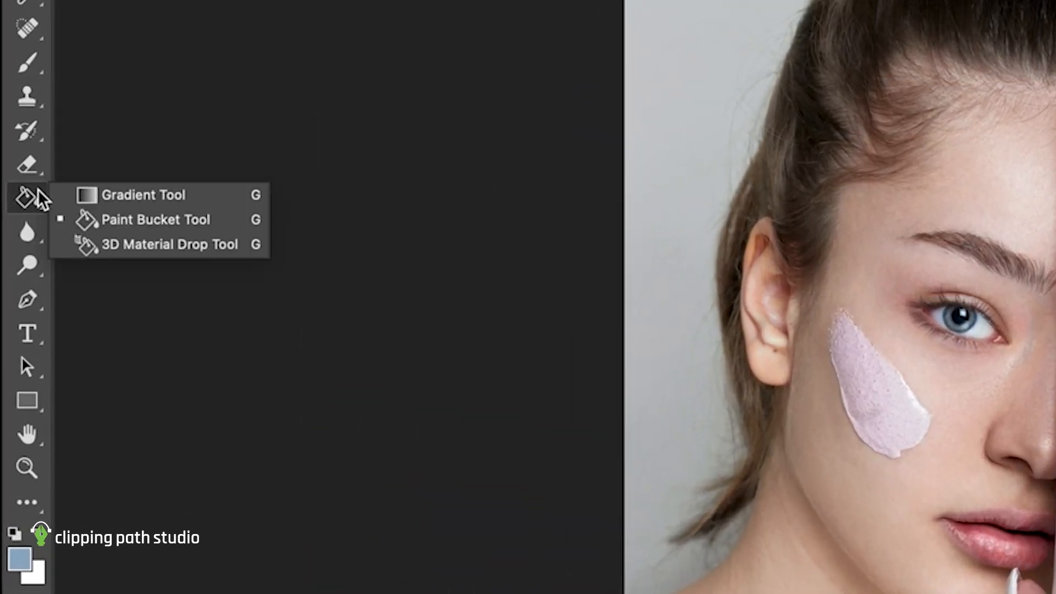
{"action": "left_click", "coordinate": [128, 223]}
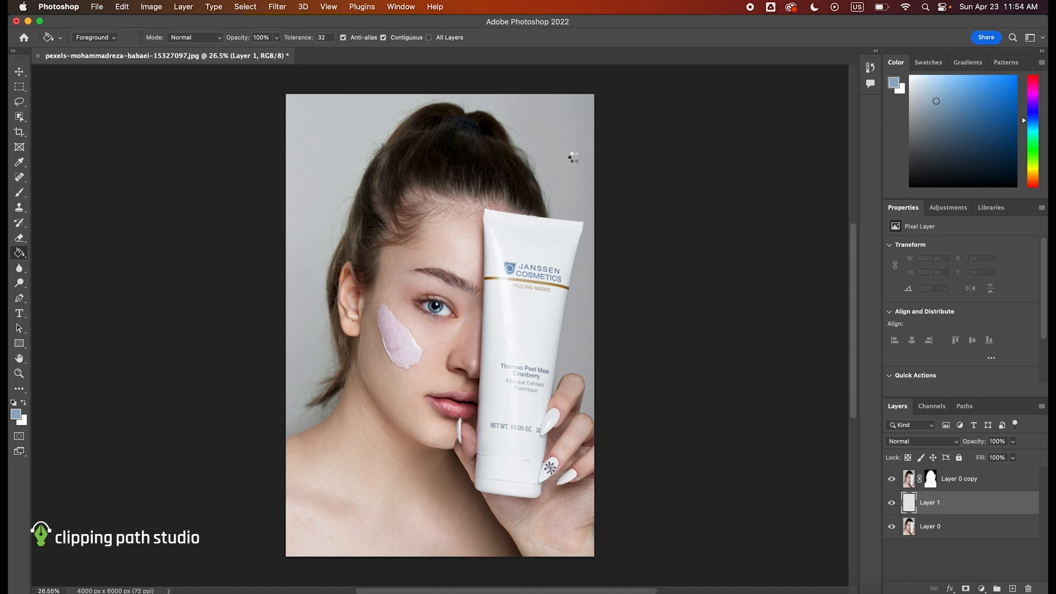
{"action": "left_click", "coordinate": [573, 157]}
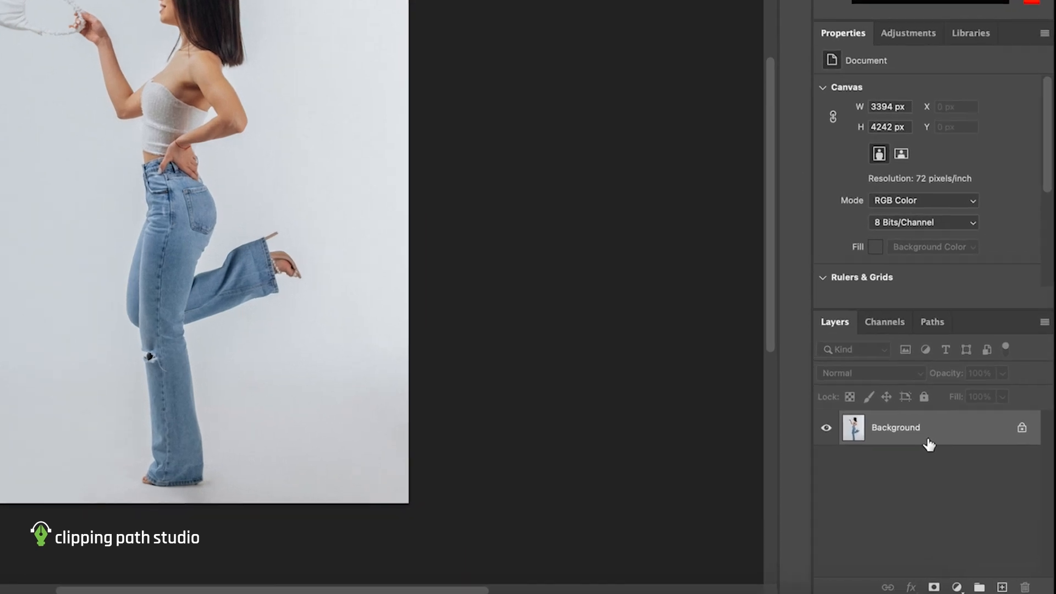
- Duplicate the Background layer of the photo of the woman in jeans
{"action": "right_click", "coordinate": [962, 486]}
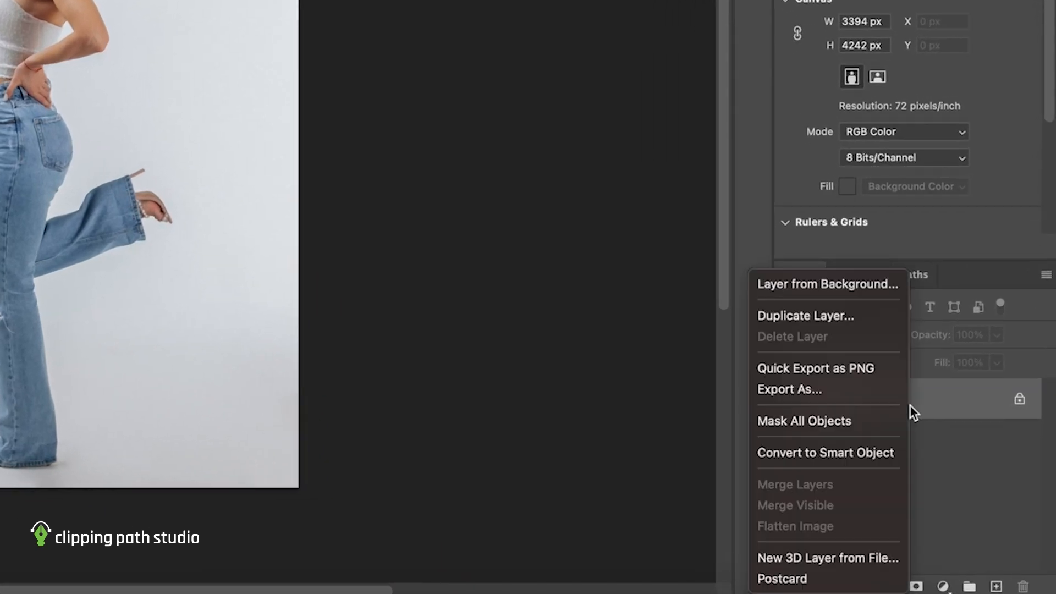
{"action": "left_click", "coordinate": [848, 319]}
{"action": "key", "text": "Return"}
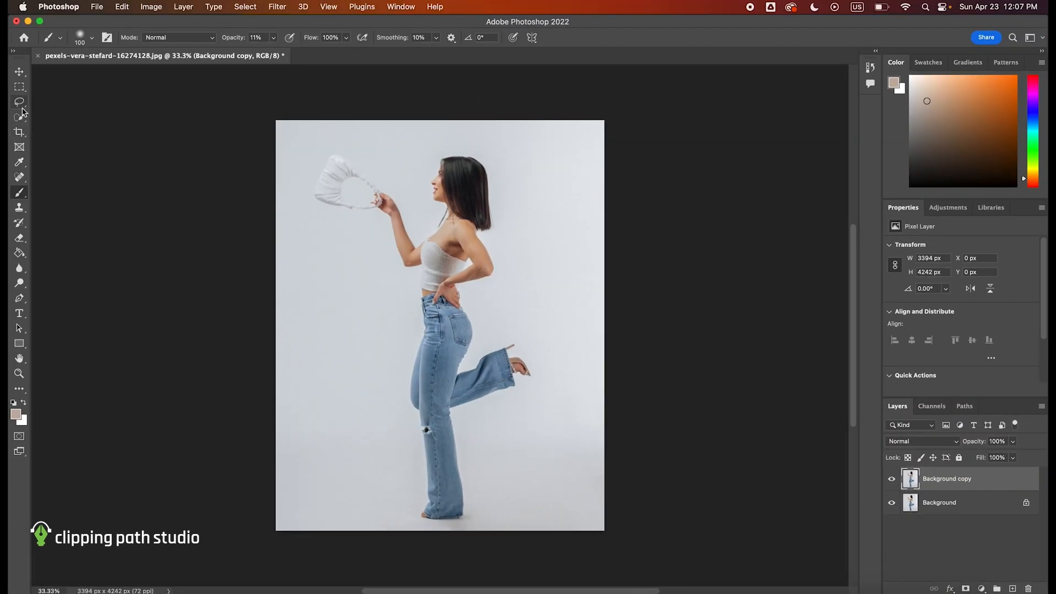
- Select the woman's whole figure on the Background copy layer with the Quick Selection tool
{"action": "left_click", "coordinate": [22, 116]}
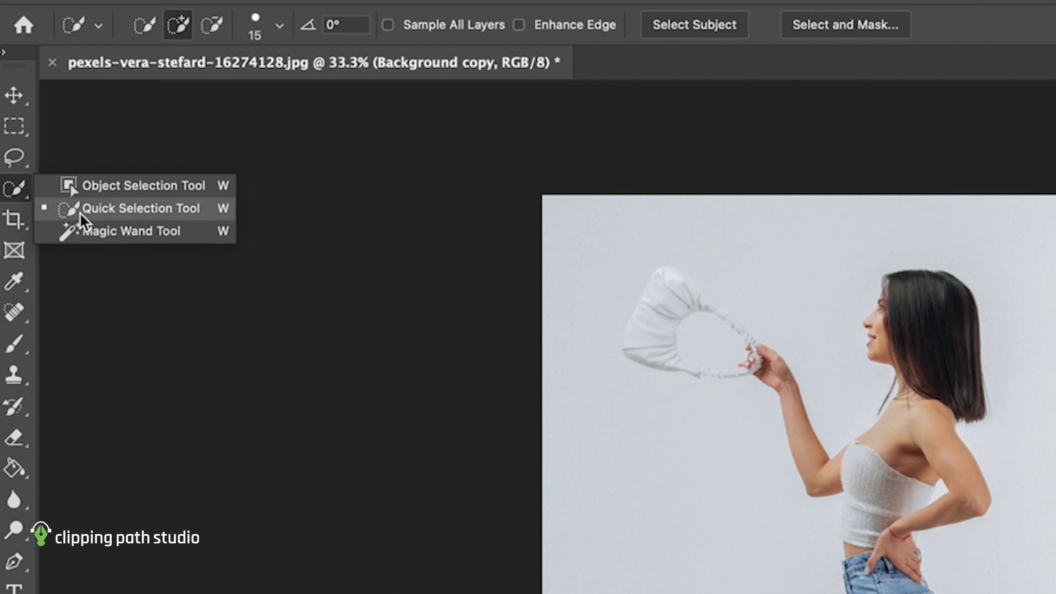
{"action": "left_click", "coordinate": [91, 208]}
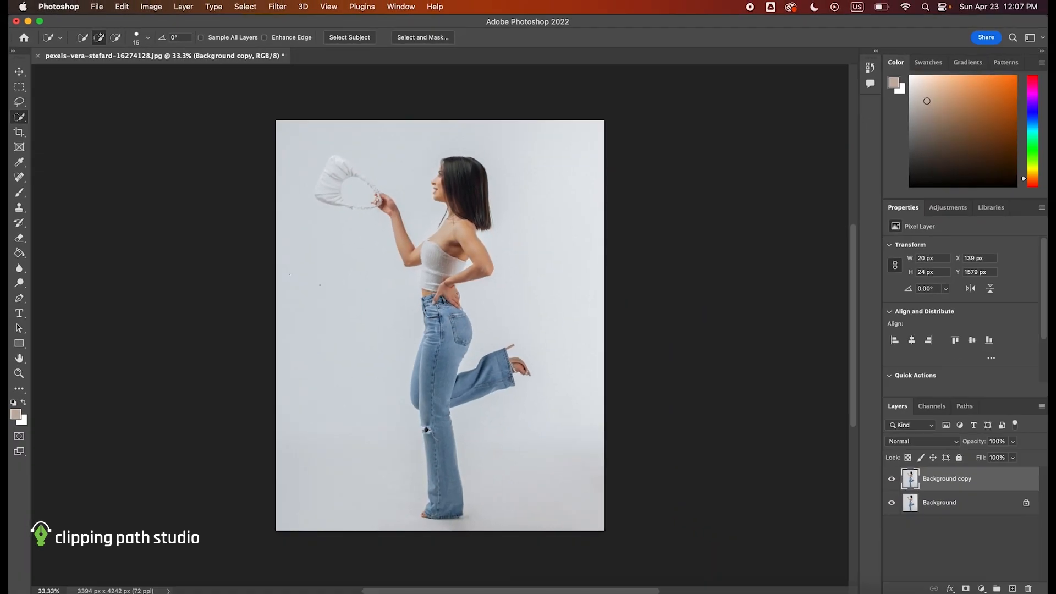
{"action": "mouse_move", "coordinate": [320, 285]}
{"action": "left_mouse_down"}
{"action": "mouse_move", "coordinate": [342, 336]}
{"action": "mouse_move", "coordinate": [387, 364]}
{"action": "left_mouse_up"}
{"action": "mouse_move", "coordinate": [496, 337]}
{"action": "left_mouse_down"}
{"action": "mouse_move", "coordinate": [562, 328]}
{"action": "mouse_move", "coordinate": [584, 366]}
{"action": "left_mouse_up"}
{"action": "mouse_move", "coordinate": [570, 406]}
{"action": "left_mouse_down"}
{"action": "mouse_move", "coordinate": [511, 456]}
{"action": "mouse_move", "coordinate": [492, 503]}
{"action": "mouse_move", "coordinate": [442, 526]}
{"action": "left_mouse_up"}
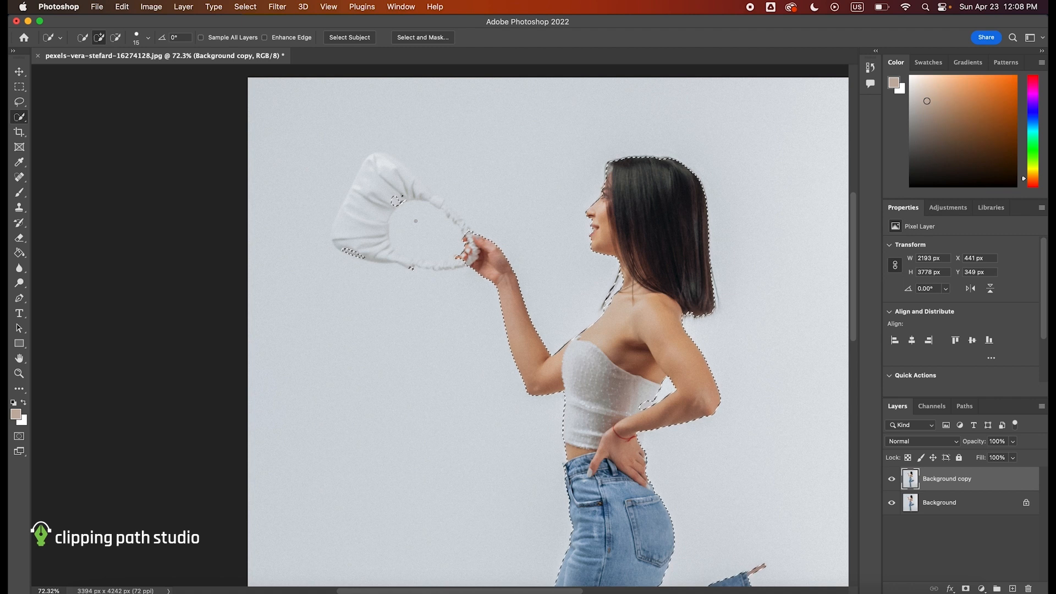
- Enter Quick Mask mode around the handbag and set up a white Hard Round brush at 100 px
{"action": "scroll", "coordinate": [416, 221], "scroll_direction": "up", "scroll_amount": 3}
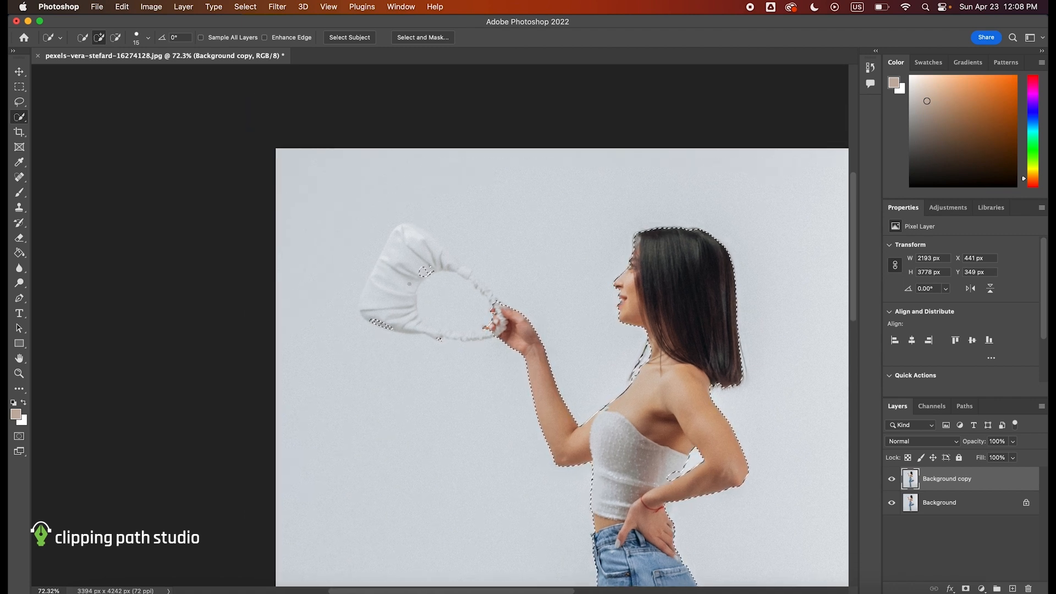
{"action": "scroll", "coordinate": [408, 354], "scroll_direction": "up", "scroll_amount": 4}
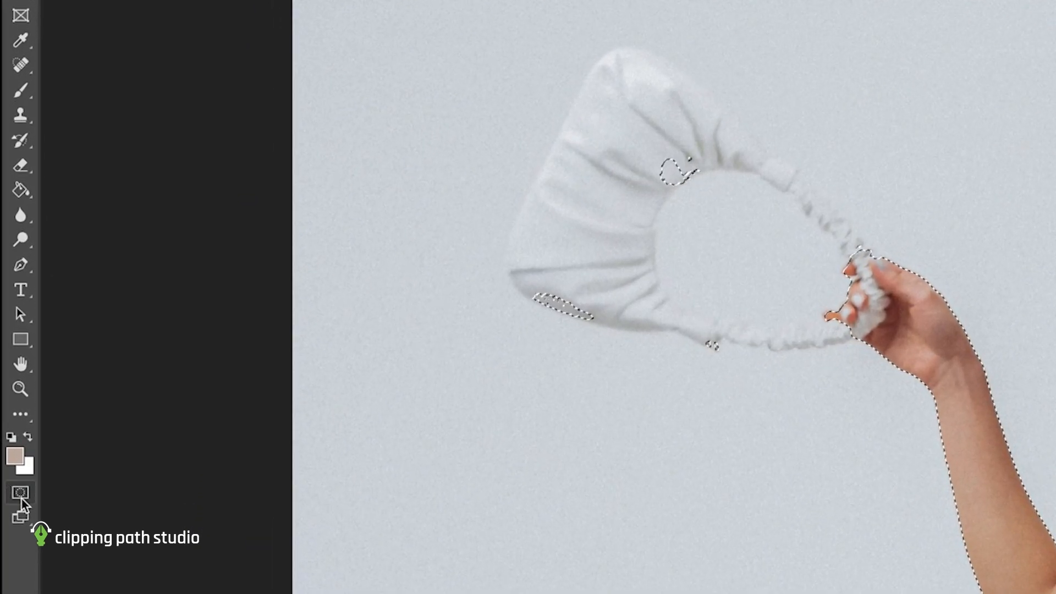
{"action": "left_click", "coordinate": [21, 495]}
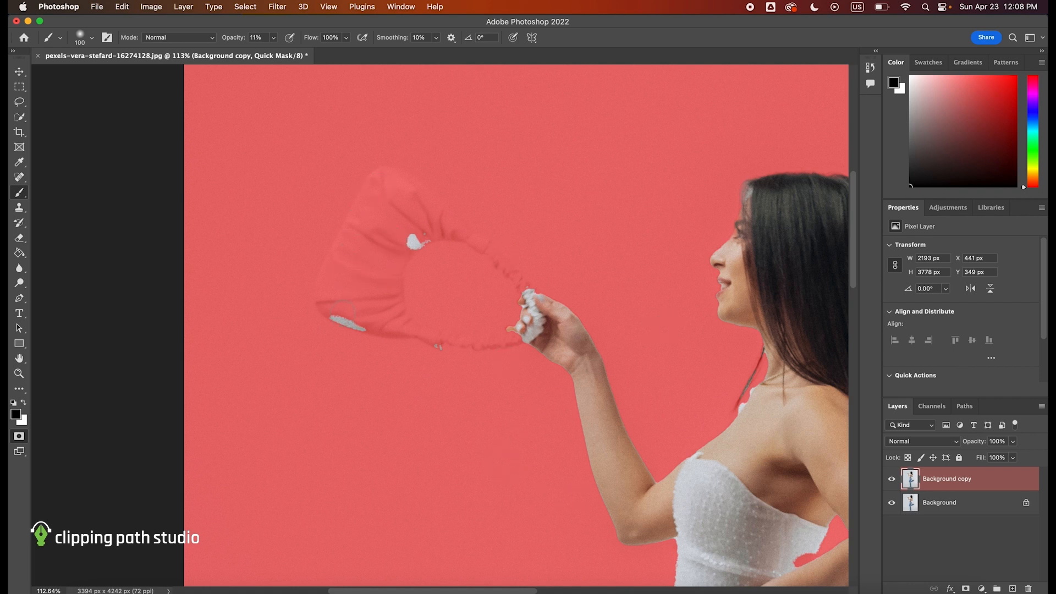
{"action": "key", "text": "x"}
{"action": "right_click", "coordinate": [342, 309]}
{"action": "left_click", "coordinate": [389, 474]}
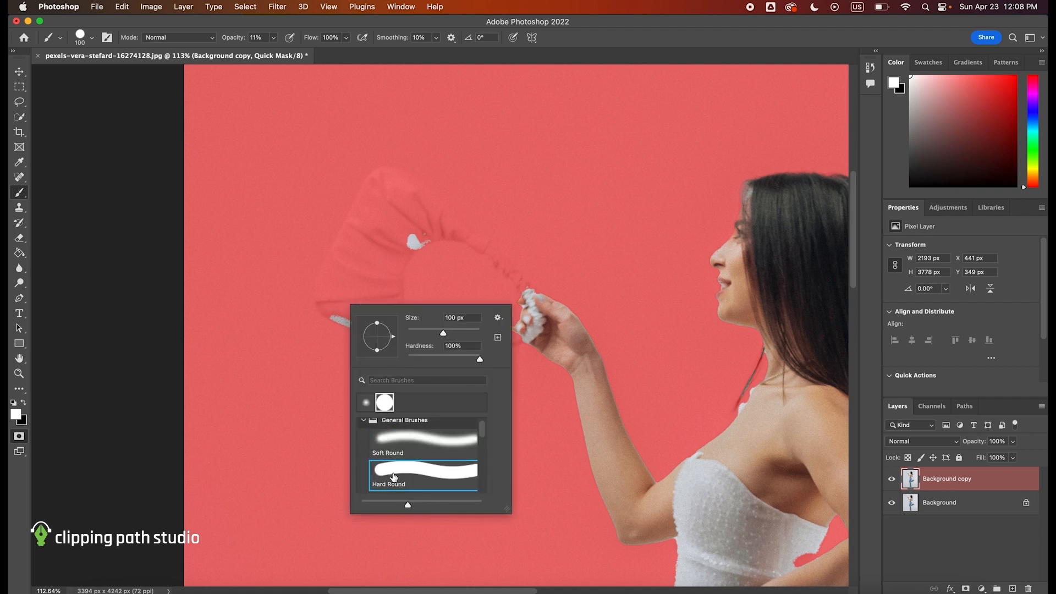
{"action": "left_click", "coordinate": [335, 300]}
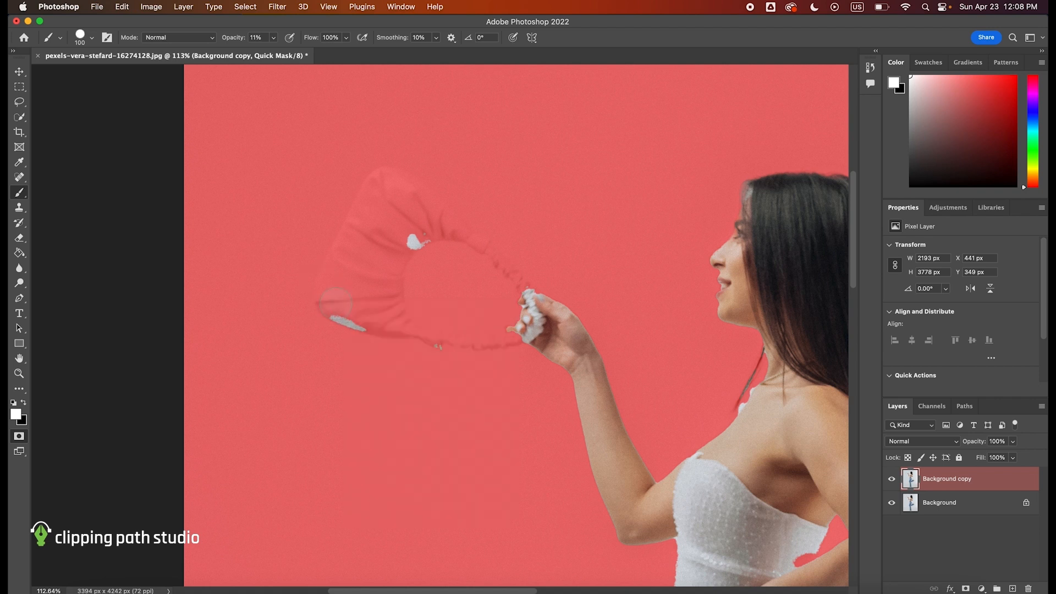
- Raise the brush opacity and paint over the white handbag in the Quick Mask to add it to the selection
{"action": "left_click_drag", "start_coordinate": [274, 38], "coordinate": [396, 61]}
{"action": "left_click", "coordinate": [345, 315]}
{"action": "key", "text": "super+z"}
{"action": "left_click", "coordinate": [344, 299]}
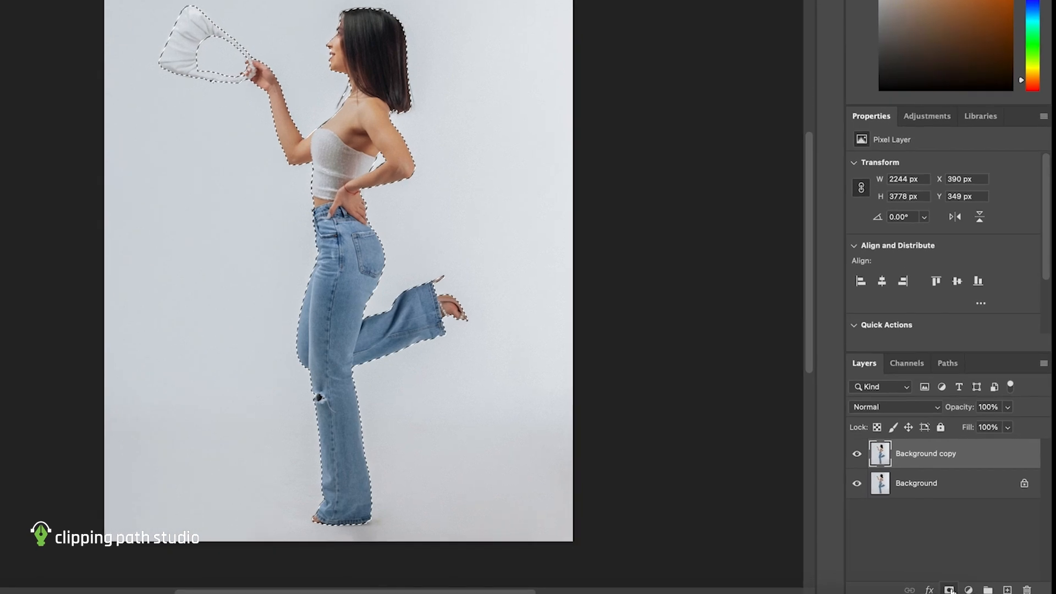
- Turn the selection into a layer mask on Background copy and add an empty layer directly above Background
{"action": "left_click", "coordinate": [966, 588]}
{"action": "left_click", "coordinate": [979, 505]}
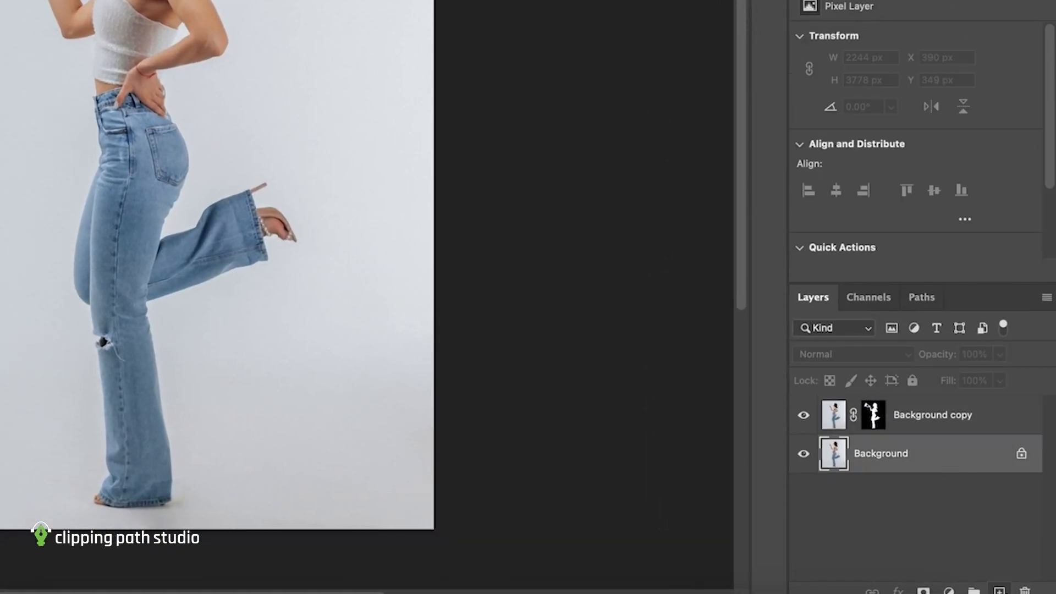
{"action": "left_click", "coordinate": [999, 588]}
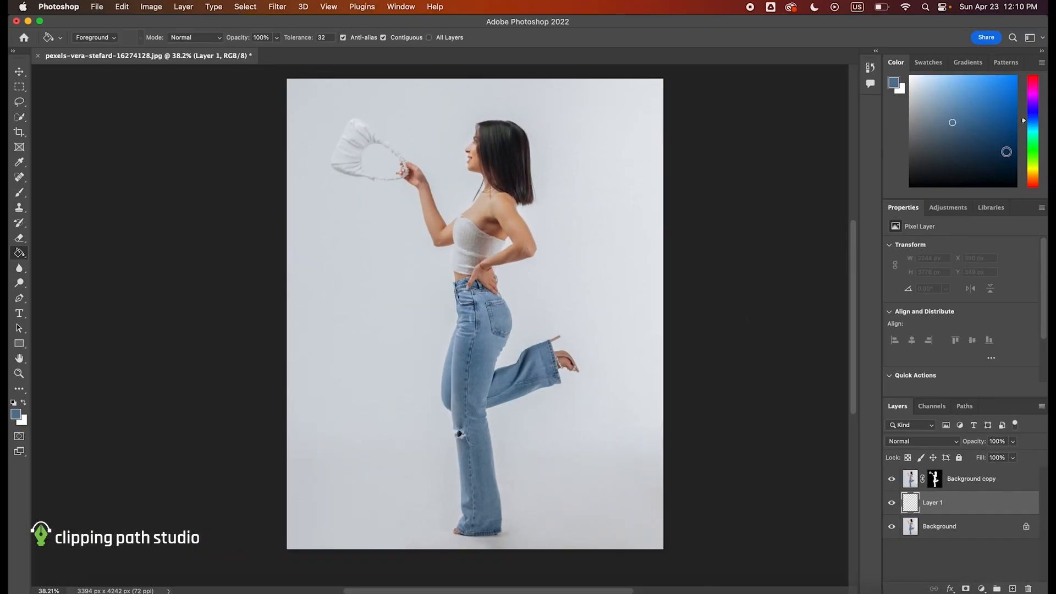
- Set the foreground color to a light orange and fill Layer 1 behind the woman with it
{"action": "left_click", "coordinate": [1034, 176]}
{"action": "left_click_drag", "start_coordinate": [1034, 176], "coordinate": [1034, 182]}
{"action": "left_click_drag", "start_coordinate": [991, 103], "coordinate": [969, 85]}
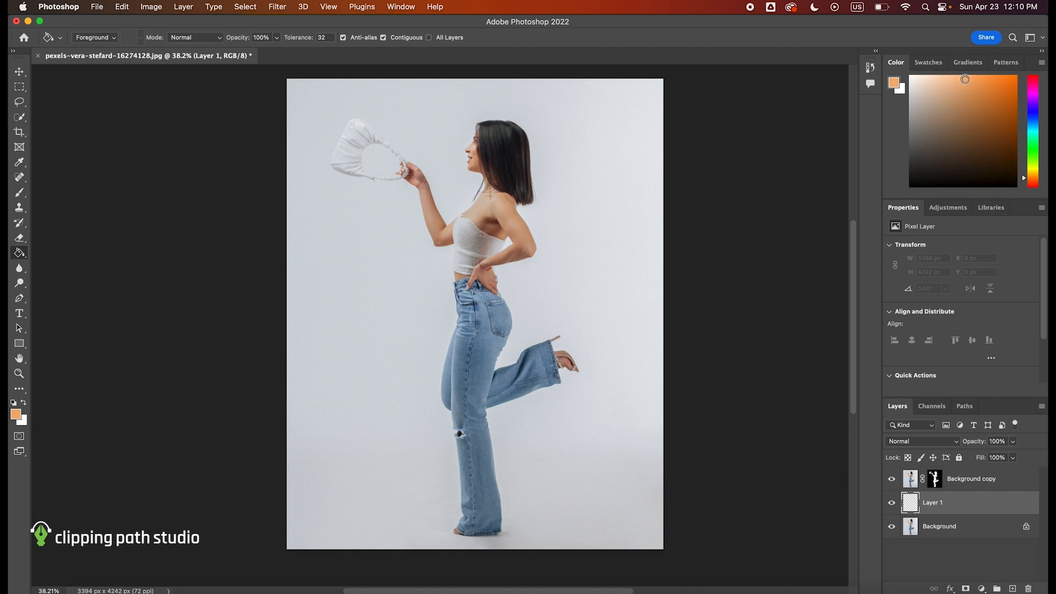
{"action": "left_click", "coordinate": [621, 226]}
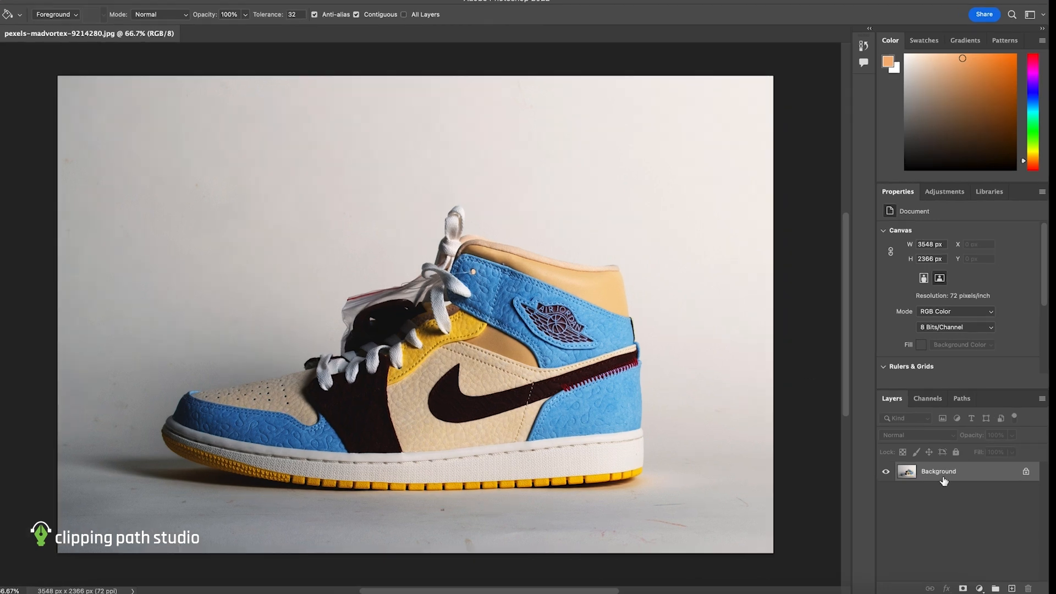
- Duplicate the Background layer of the sneaker photo
{"action": "right_click", "coordinate": [945, 477]}
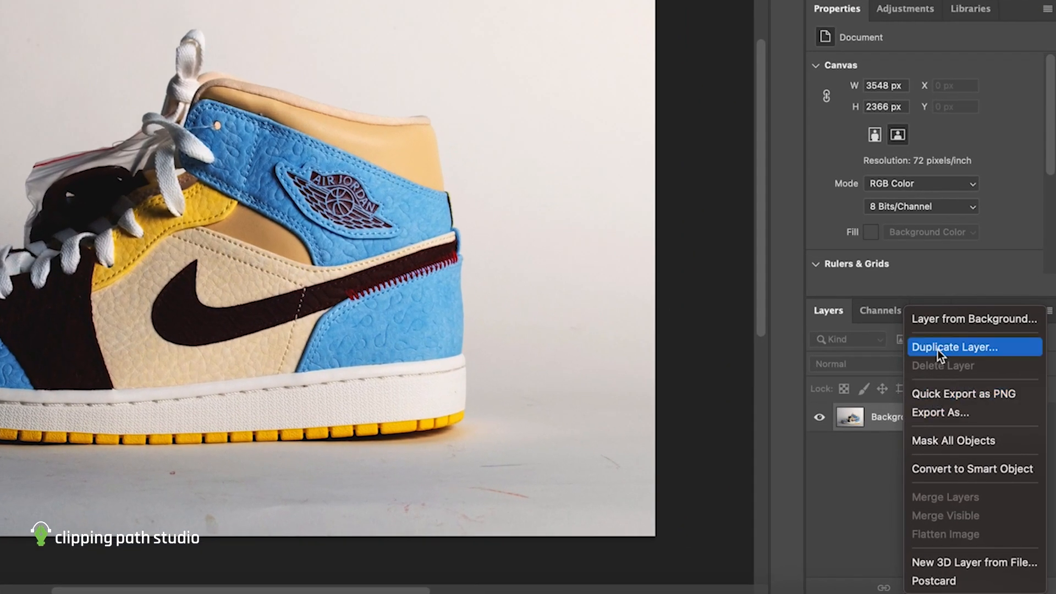
{"action": "left_click", "coordinate": [938, 347]}
{"action": "key", "text": "Return"}
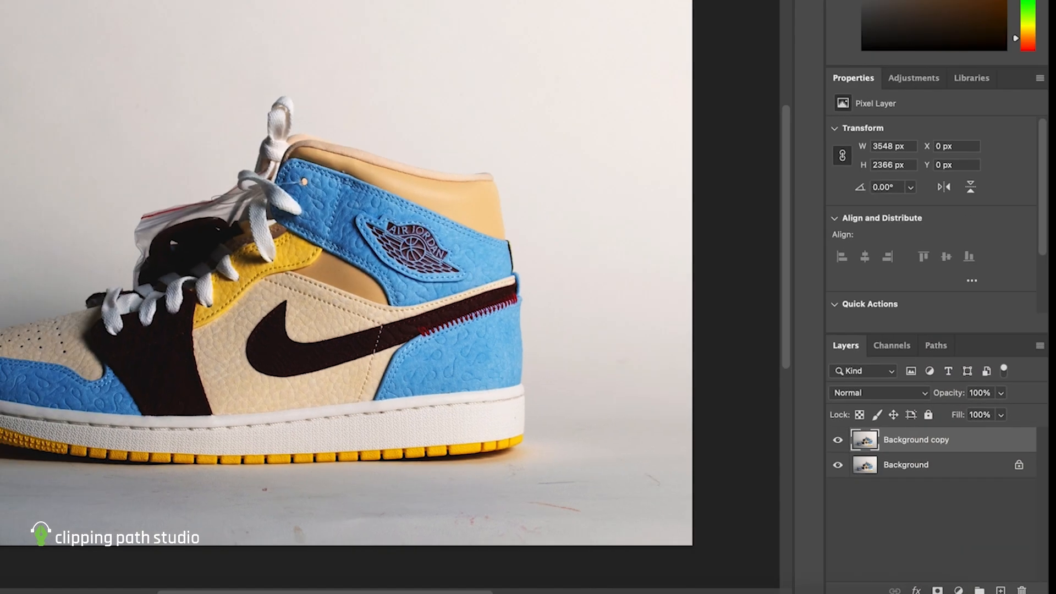
- Select the sneaker with the Object Selection tool and apply the selection as a layer mask on Background copy
{"action": "right_click", "coordinate": [24, 150]}
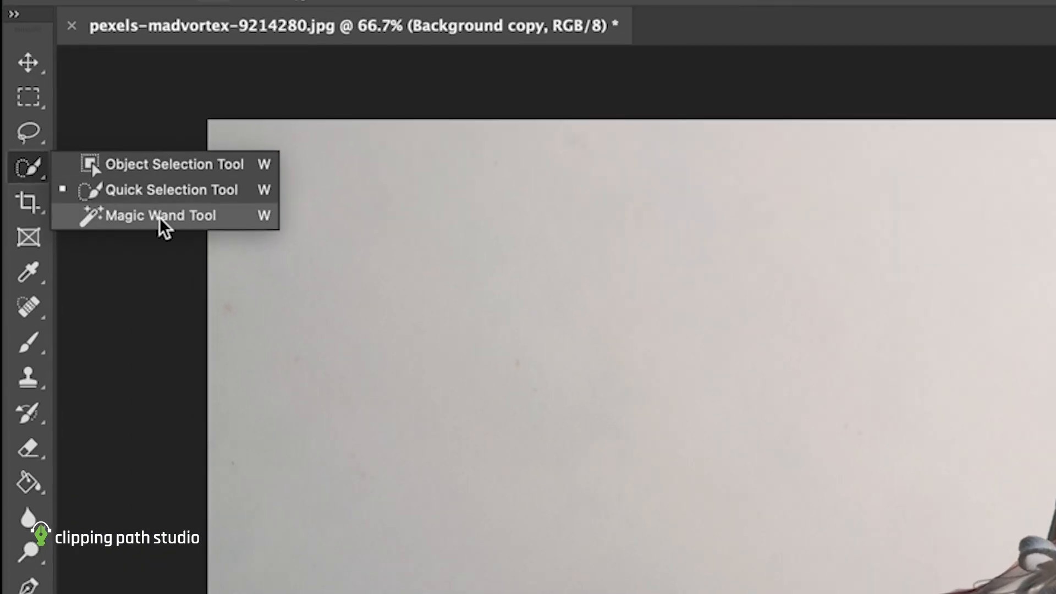
{"action": "left_click", "coordinate": [155, 170]}
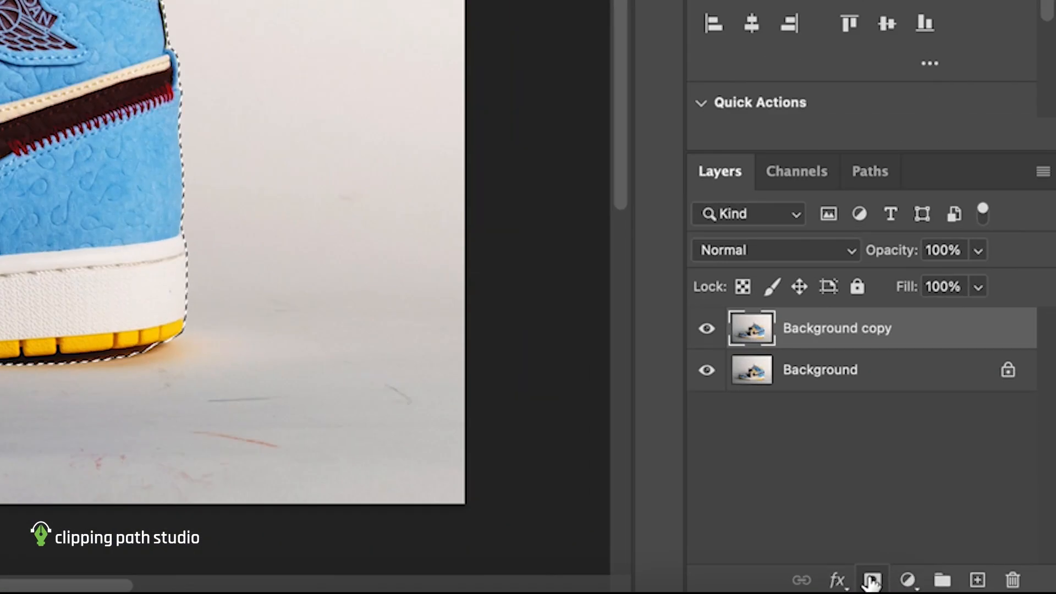
{"action": "left_click", "coordinate": [965, 589]}
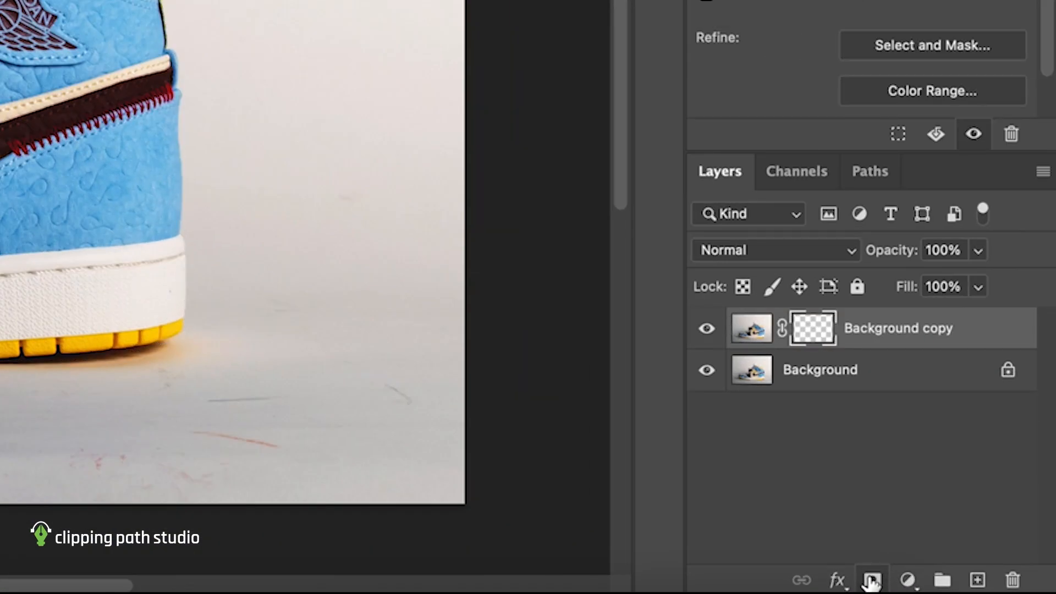
- Add an empty layer above Background and fill it with the yellow sampled from the sneaker's side panel
{"action": "left_click", "coordinate": [939, 389]}
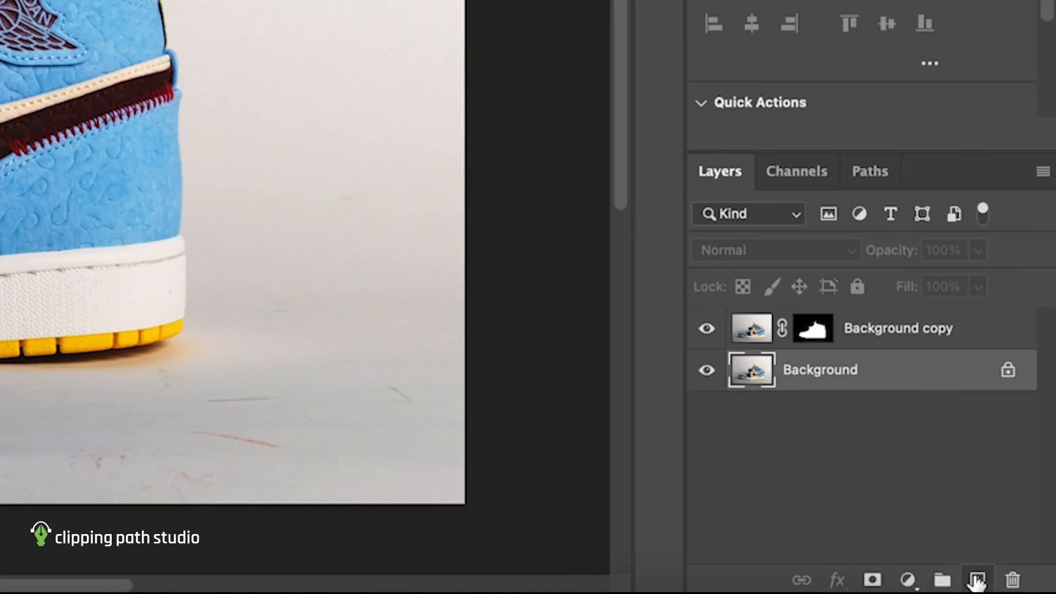
{"action": "left_click", "coordinate": [978, 579]}
{"action": "key", "text": "g"}
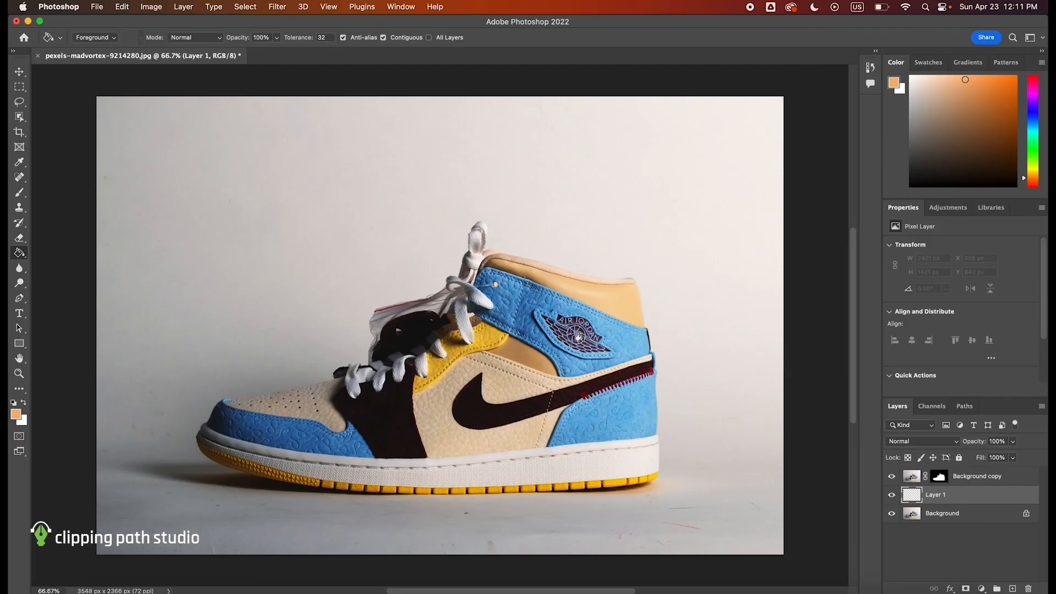
{"action": "left_click", "coordinate": [491, 334], "text": "alt"}
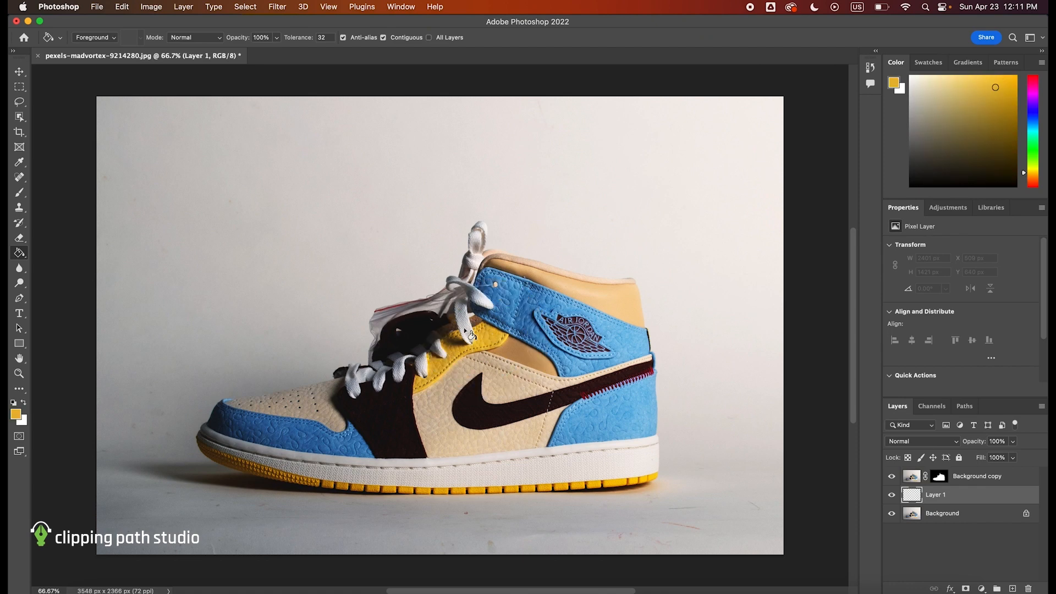
{"action": "left_click", "coordinate": [329, 233]}
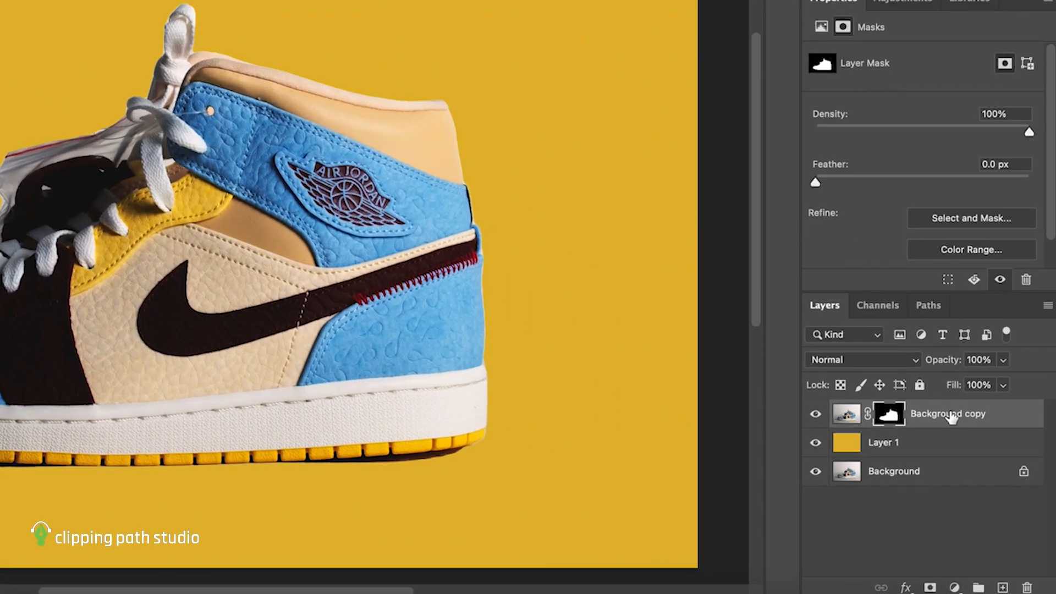
- Duplicate the masked Background copy layer of the sneaker
{"action": "right_click", "coordinate": [935, 476]}
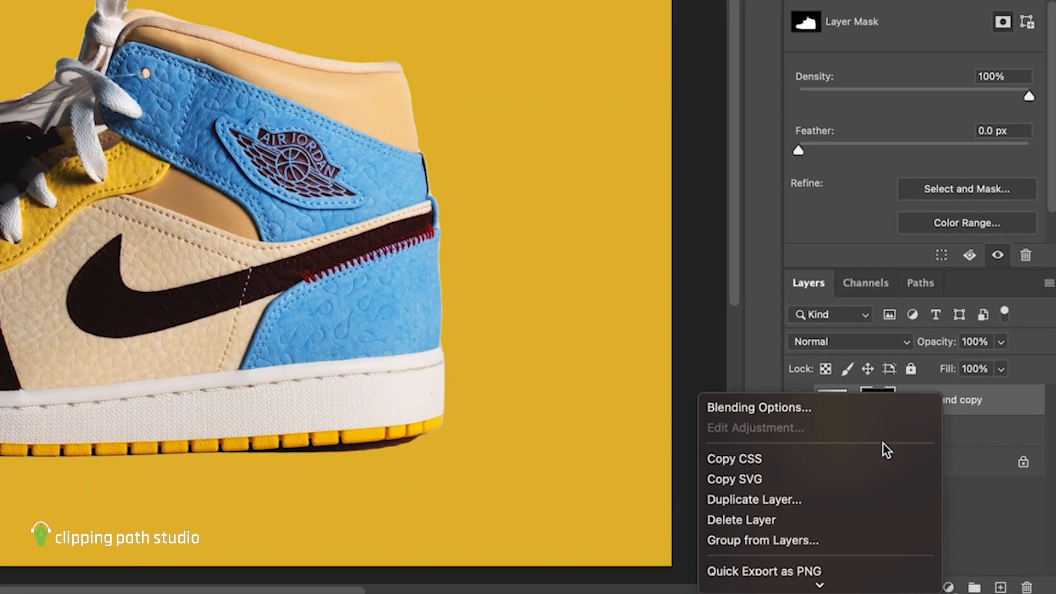
{"action": "left_click", "coordinate": [841, 499]}
{"action": "key", "text": "Return"}
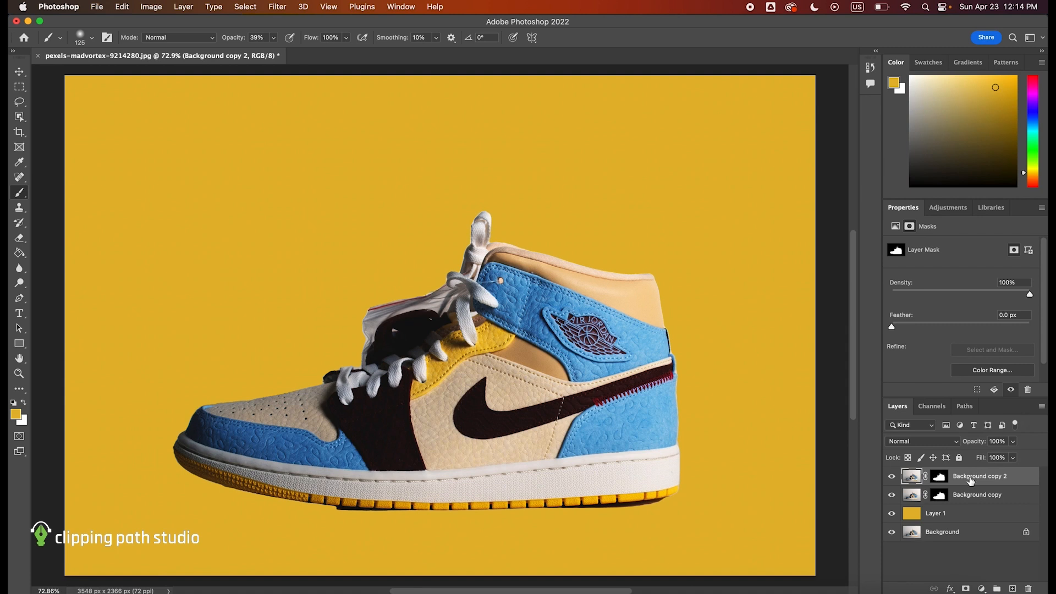
- Delete the layer mask from the Background copy layer of the sneaker
{"action": "left_click", "coordinate": [943, 497]}
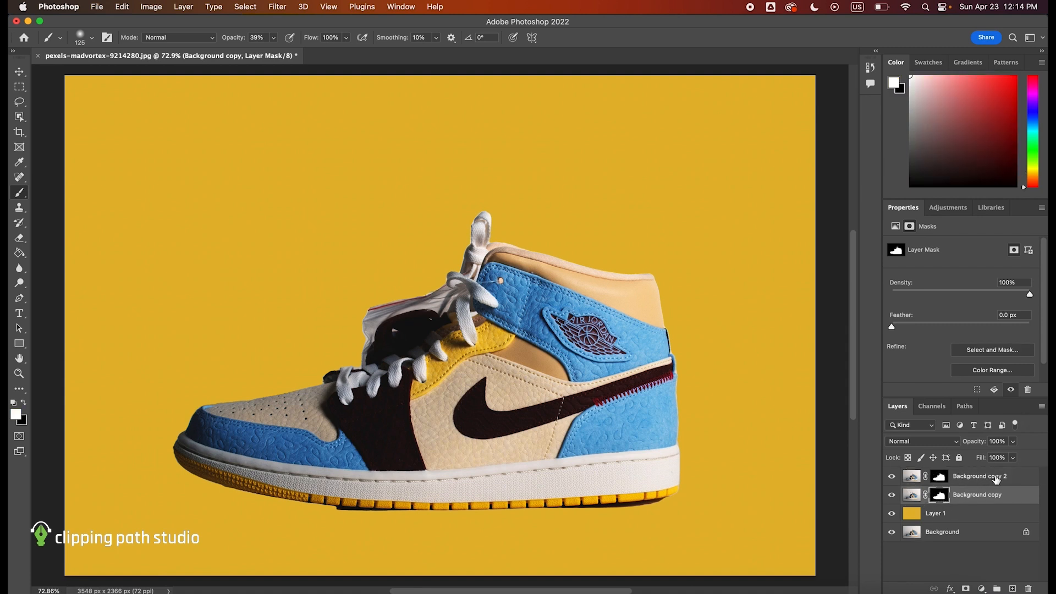
{"action": "right_click", "coordinate": [940, 497]}
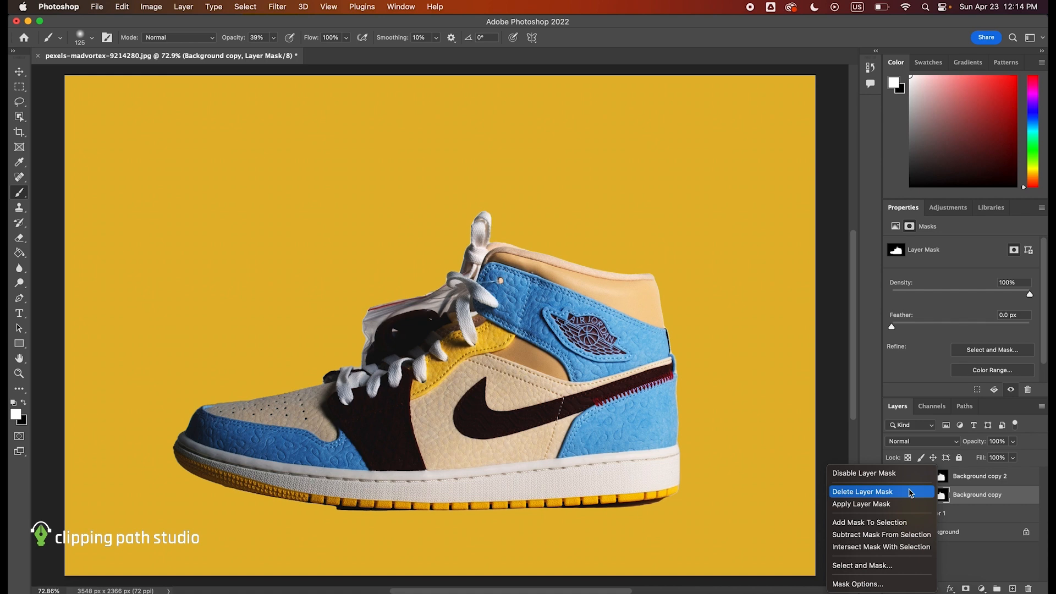
{"action": "left_click", "coordinate": [911, 494]}
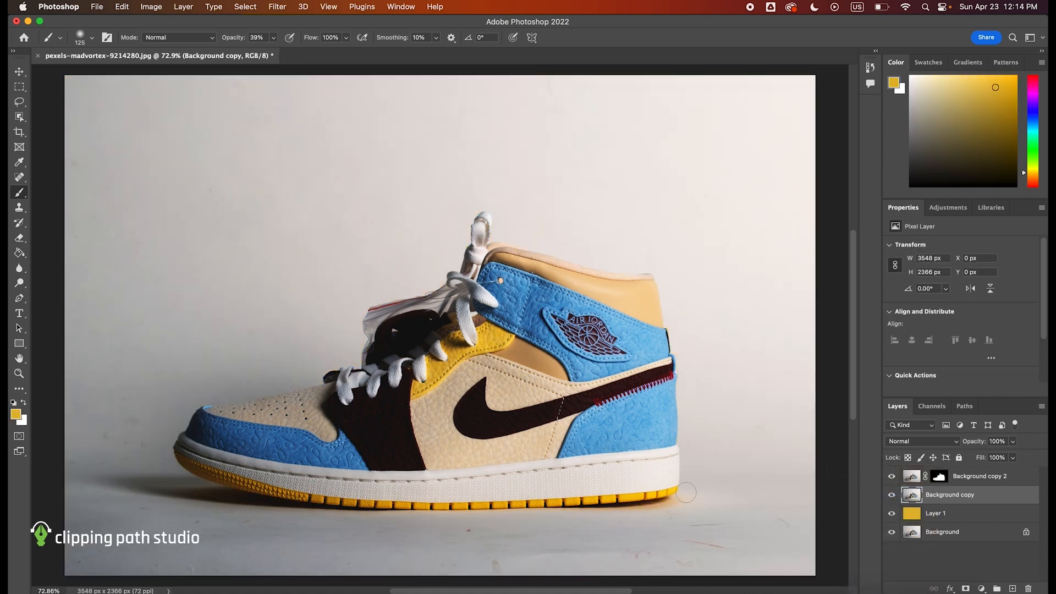
- Outline the shadow beneath the sneaker's toe with the Lasso tool and turn the selection into a layer mask on Background copy
{"action": "key", "text": "l"}
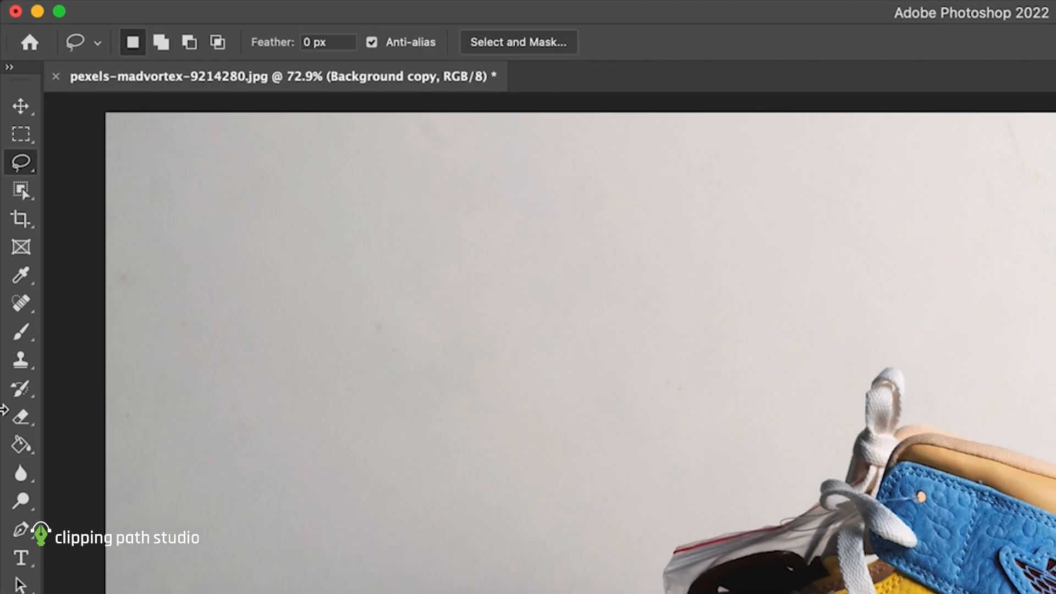
{"action": "right_click", "coordinate": [25, 163]}
{"action": "left_click", "coordinate": [74, 164]}
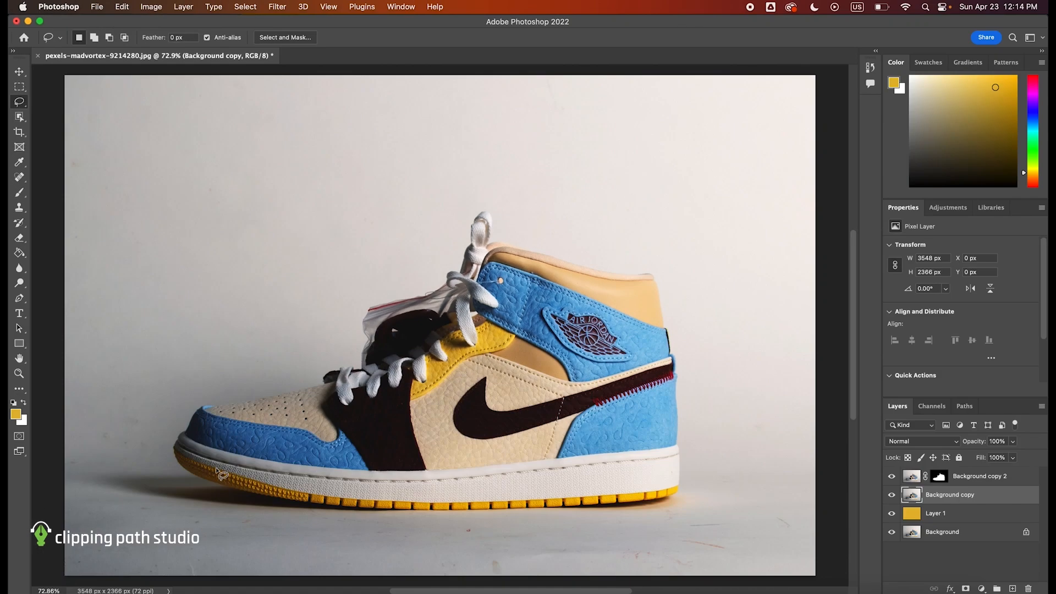
{"action": "mouse_move", "coordinate": [213, 471]}
{"action": "left_mouse_down"}
{"action": "mouse_move", "coordinate": [111, 481]}
{"action": "mouse_move", "coordinate": [212, 502]}
{"action": "mouse_move", "coordinate": [363, 506]}
{"action": "mouse_move", "coordinate": [319, 489]}
{"action": "left_mouse_up"}
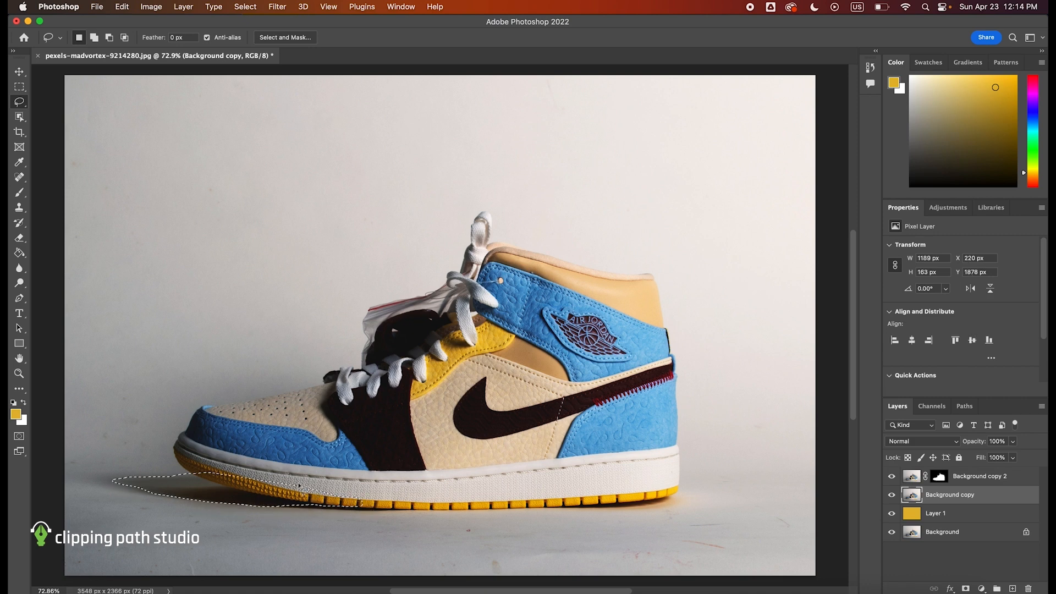
{"action": "left_click", "coordinate": [966, 589]}
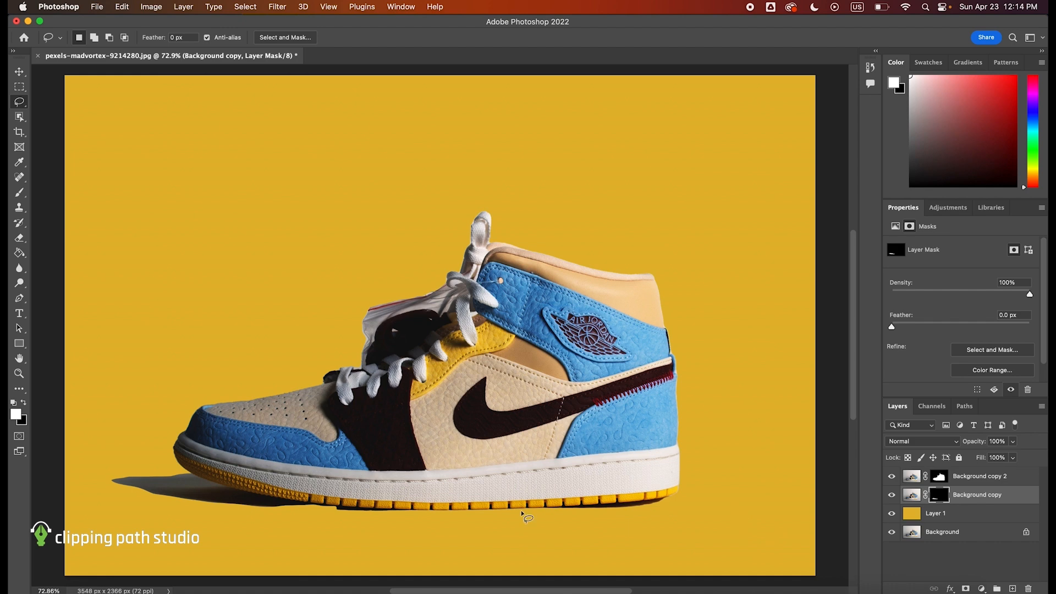
- Set the Background copy shadow layer to Multiply blending and feather its mask to 41.1 px
{"action": "left_click", "coordinate": [909, 441]}
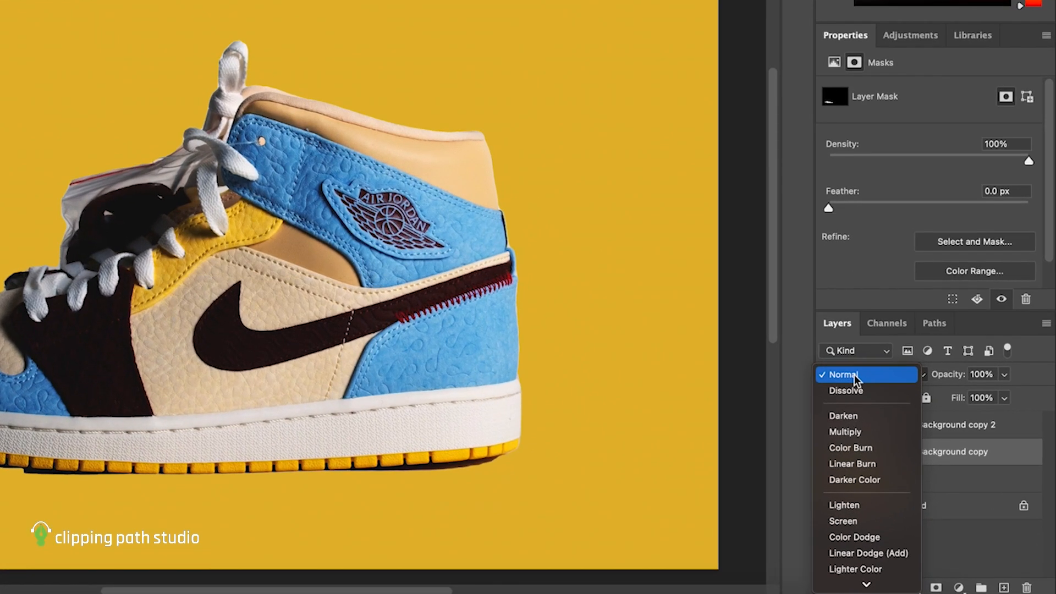
{"action": "scroll", "coordinate": [883, 520], "scroll_direction": "down", "scroll_amount": 3}
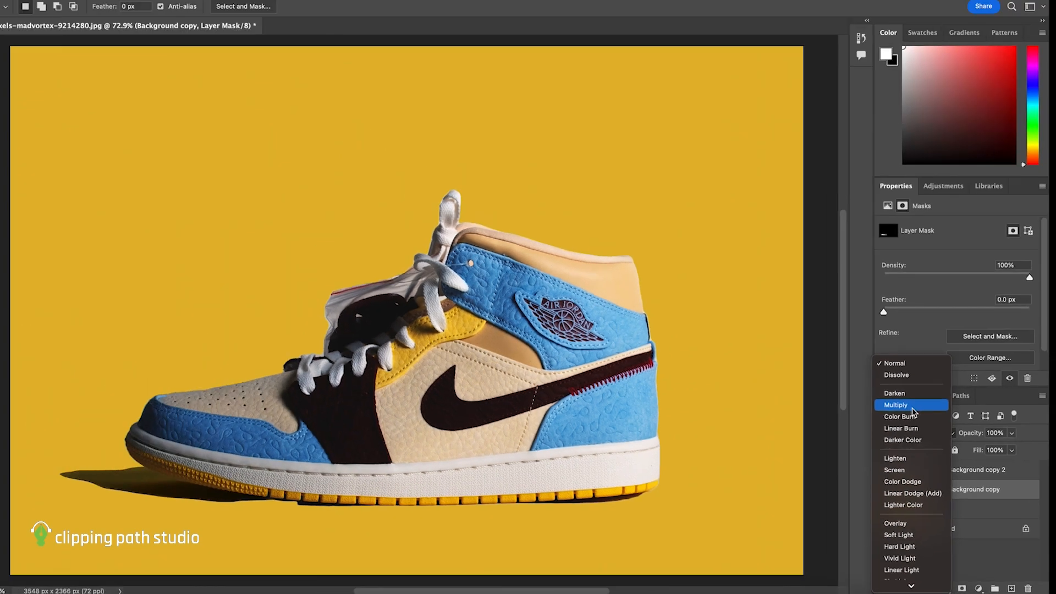
{"action": "left_click", "coordinate": [866, 336]}
{"action": "left_click_drag", "start_coordinate": [928, 331], "coordinate": [964, 333]}
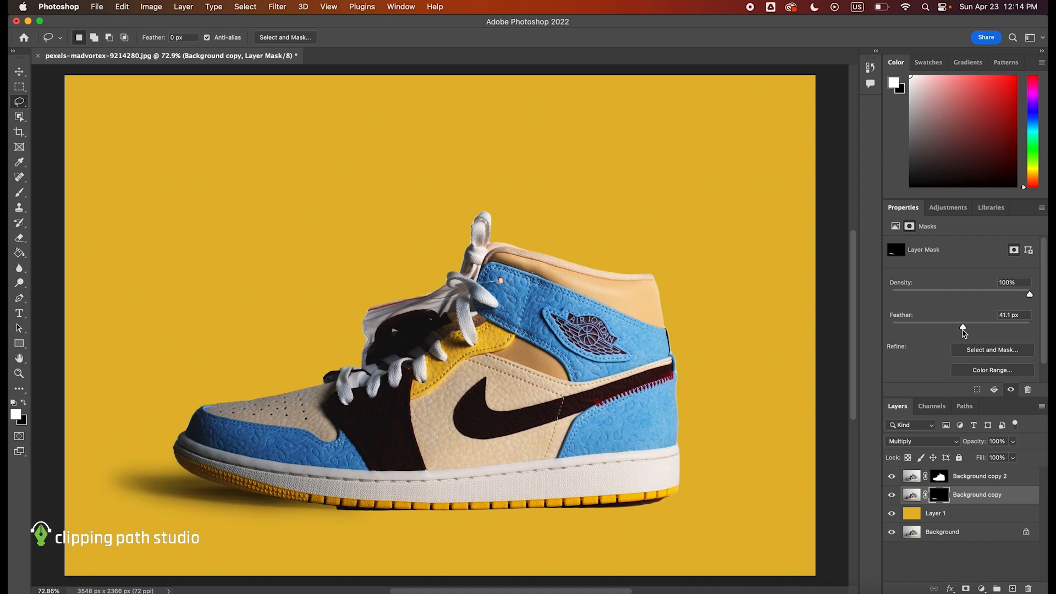
- Brush white on the Background copy mask beneath the heel to reveal more shadow, and toggle the layer's visibility to compare
{"action": "key", "text": "b"}
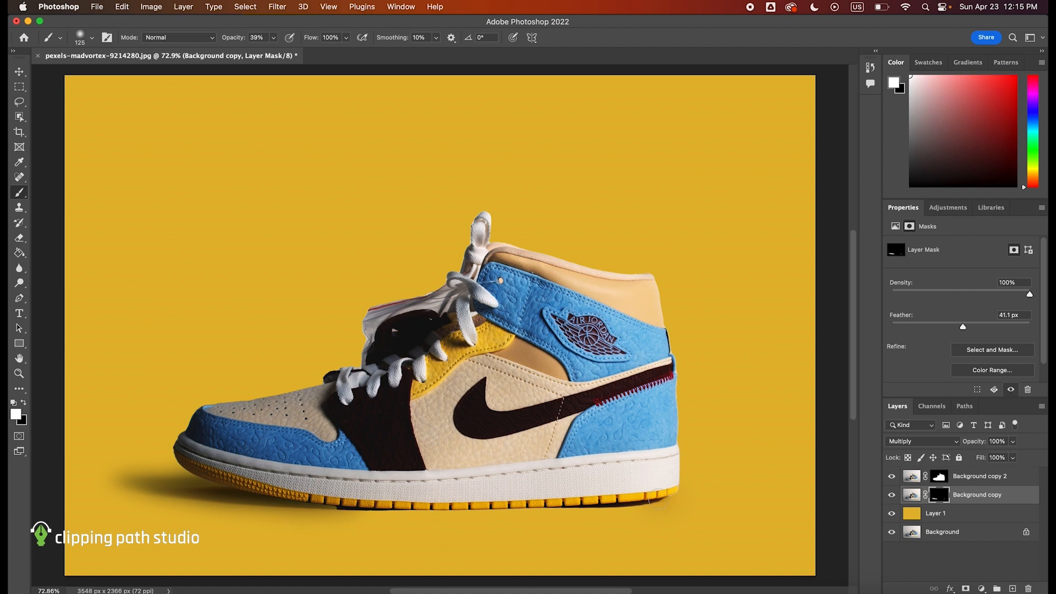
{"action": "left_click_drag", "start_coordinate": [606, 501], "coordinate": [625, 497]}
{"action": "scroll", "coordinate": [588, 500], "scroll_direction": "down", "scroll_amount": 4}
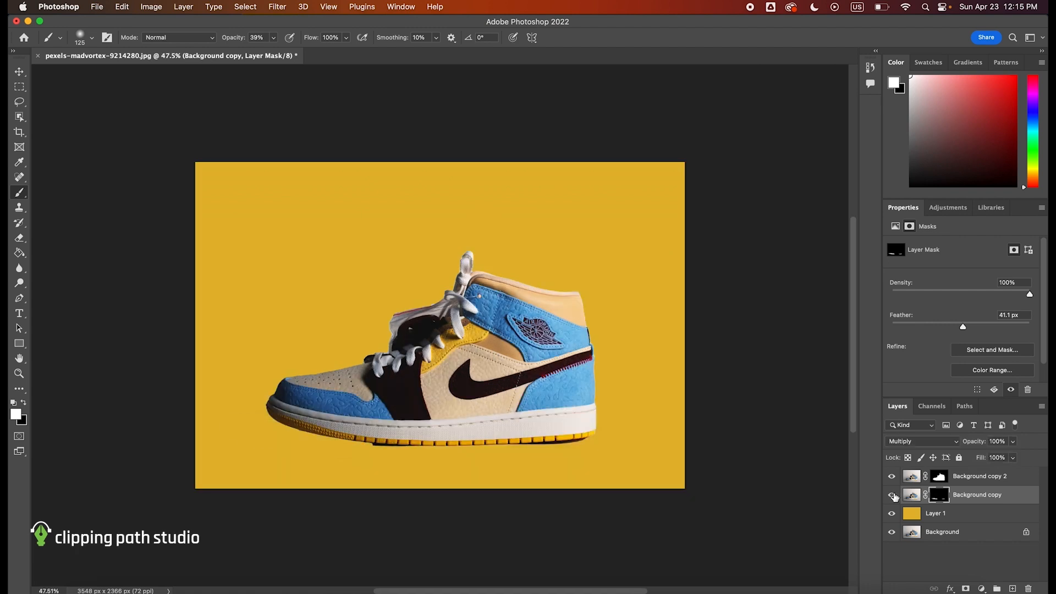
{"action": "left_click", "coordinate": [893, 495]}
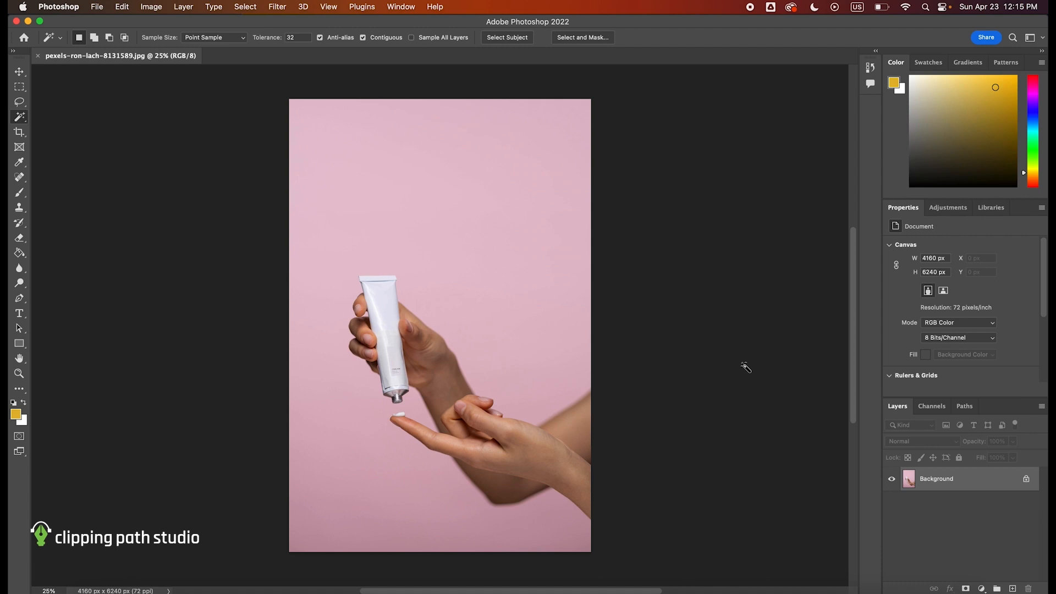
- Duplicate the Background layer of the photo with the hands and cream tube
{"action": "right_click", "coordinate": [977, 484]}
{"action": "left_click", "coordinate": [880, 323]}
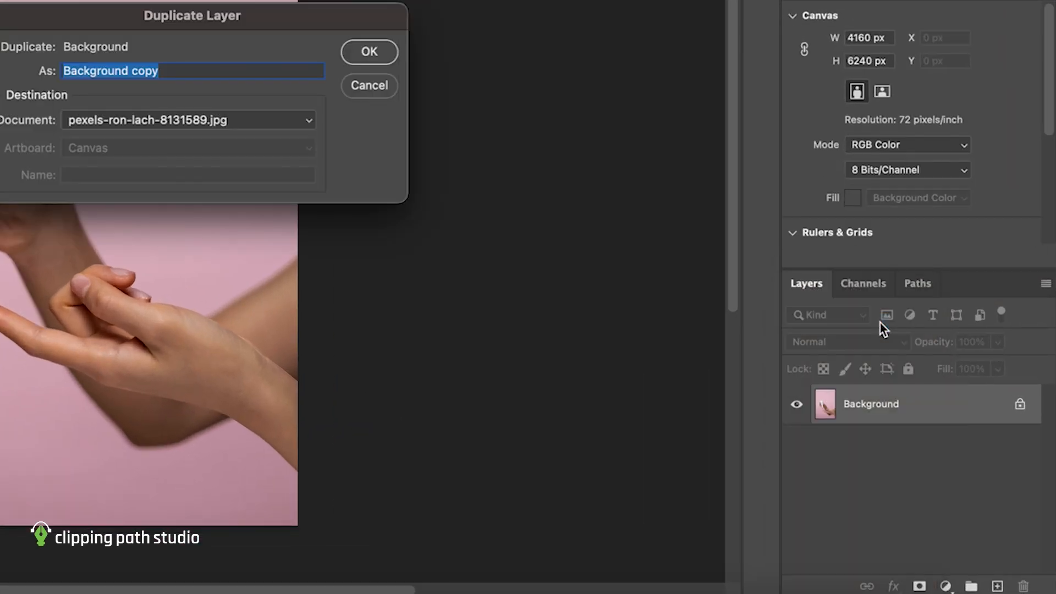
{"action": "key", "text": "Return"}
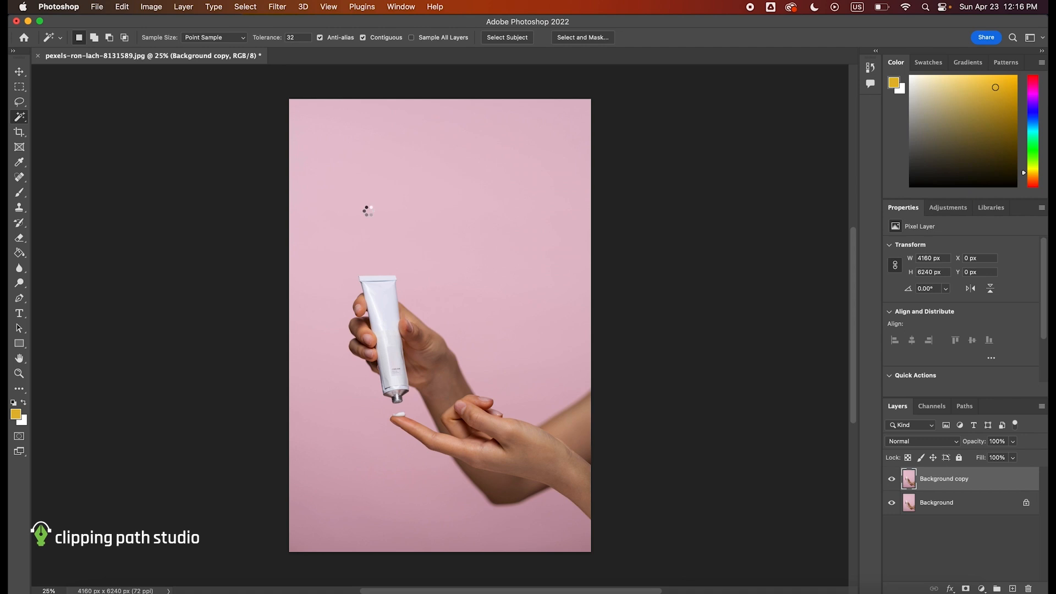
- Select the hands and cream tube with the Magic Wand tool and apply the selection as a layer mask on Background copy
{"action": "left_click", "coordinate": [368, 214]}
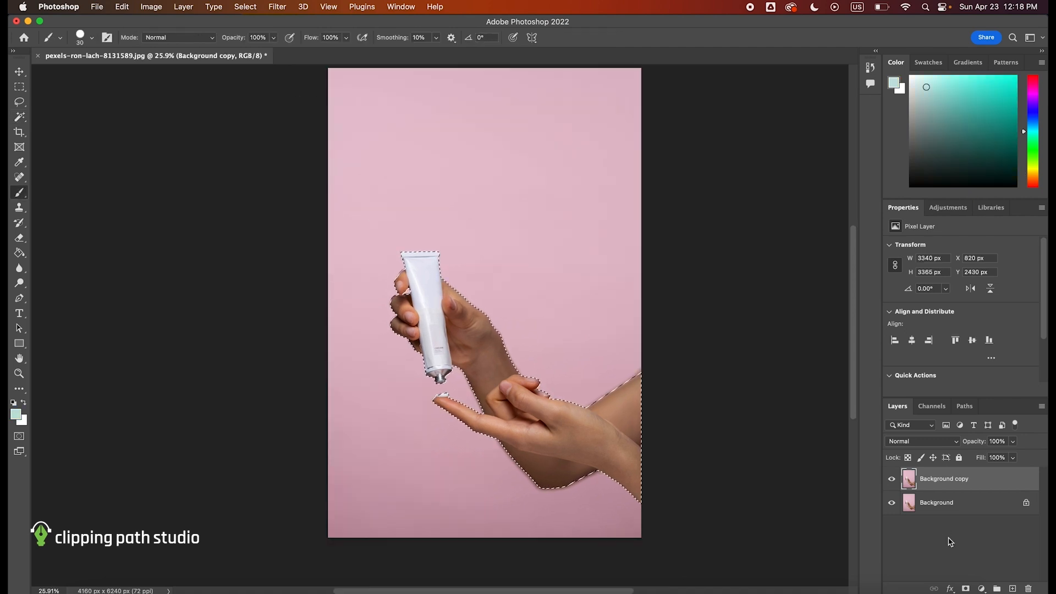
{"action": "left_click", "coordinate": [966, 588]}
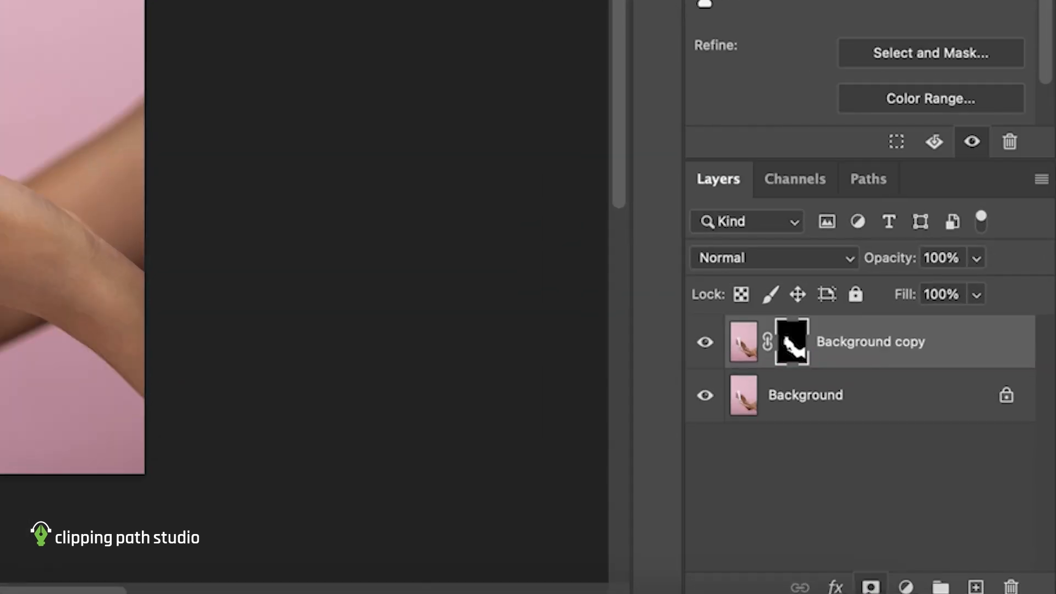
- Add an empty layer above Background and choose a light blue foreground color for a Paint Bucket fill
{"action": "left_click", "coordinate": [813, 407]}
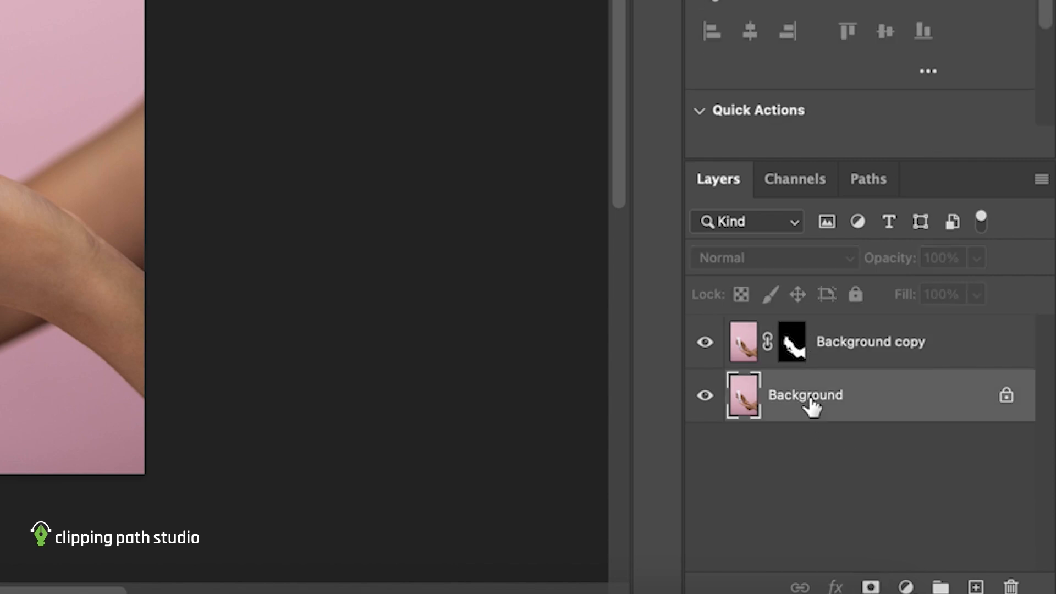
{"action": "left_click", "coordinate": [977, 587]}
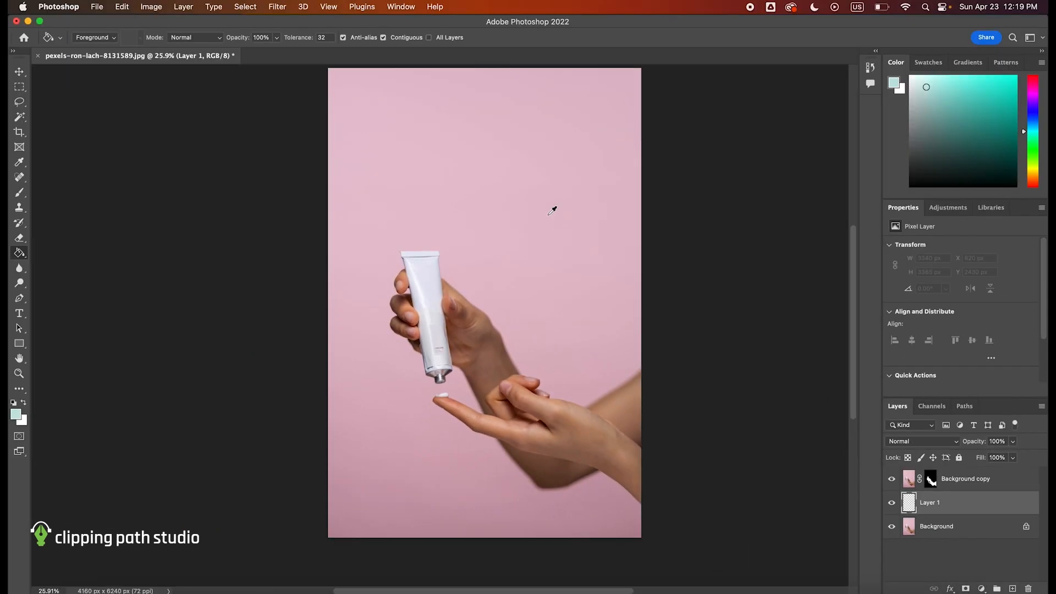
{"action": "left_click", "coordinate": [548, 214], "text": "alt"}
{"action": "left_click_drag", "start_coordinate": [1036, 136], "coordinate": [1036, 130]}
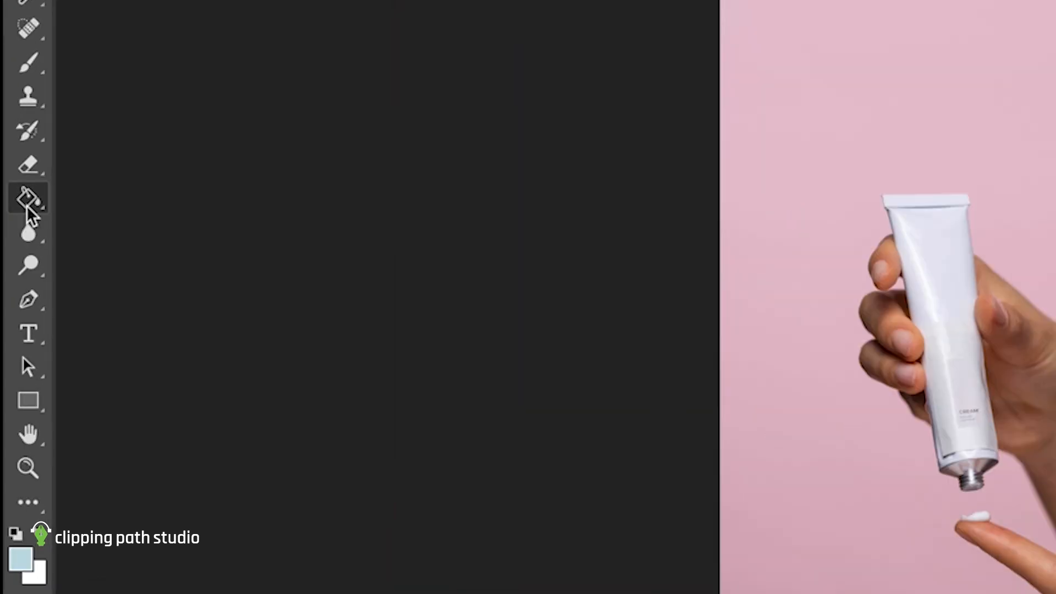
{"action": "right_click", "coordinate": [19, 253]}
{"action": "left_click", "coordinate": [151, 220]}
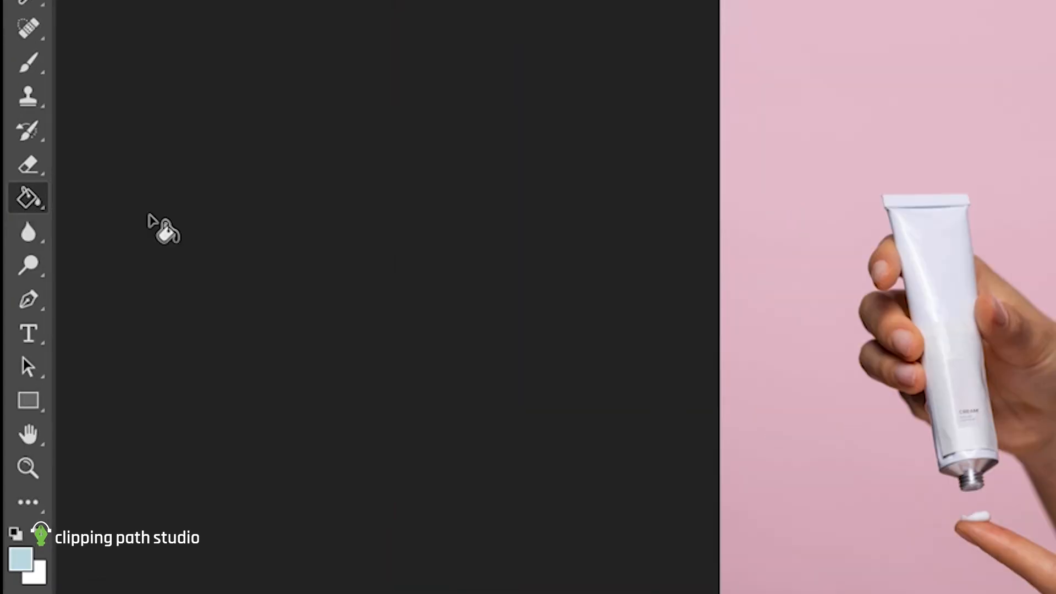